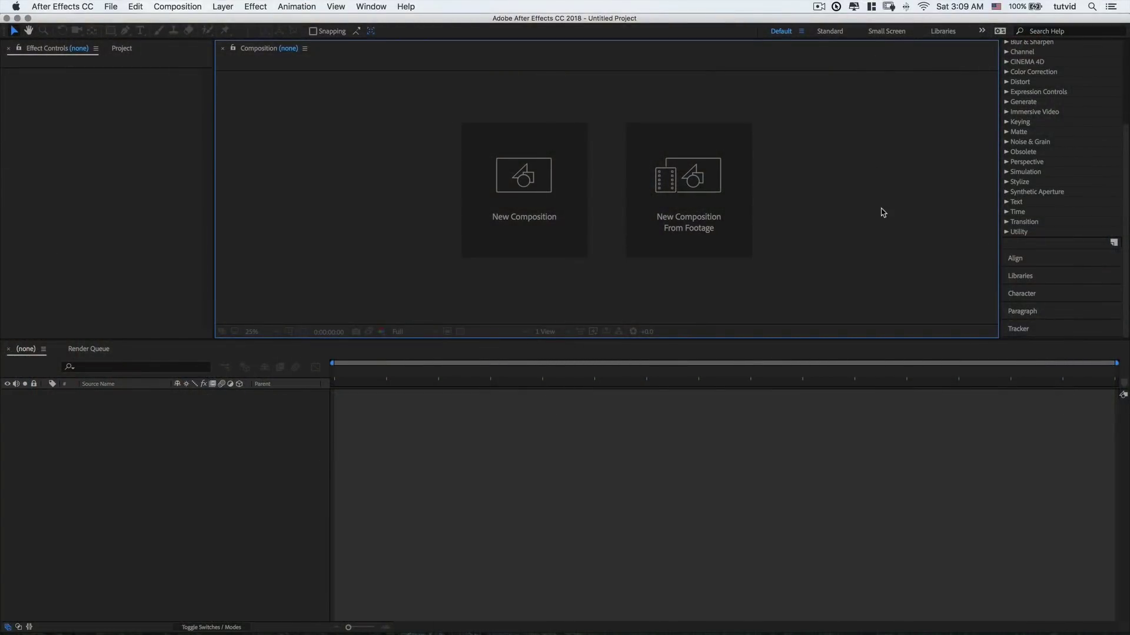
# Create the 'progress' composition at 2560×1440, 30 fps, 5 seconds long, with a black background
pyautogui.click(523, 201)
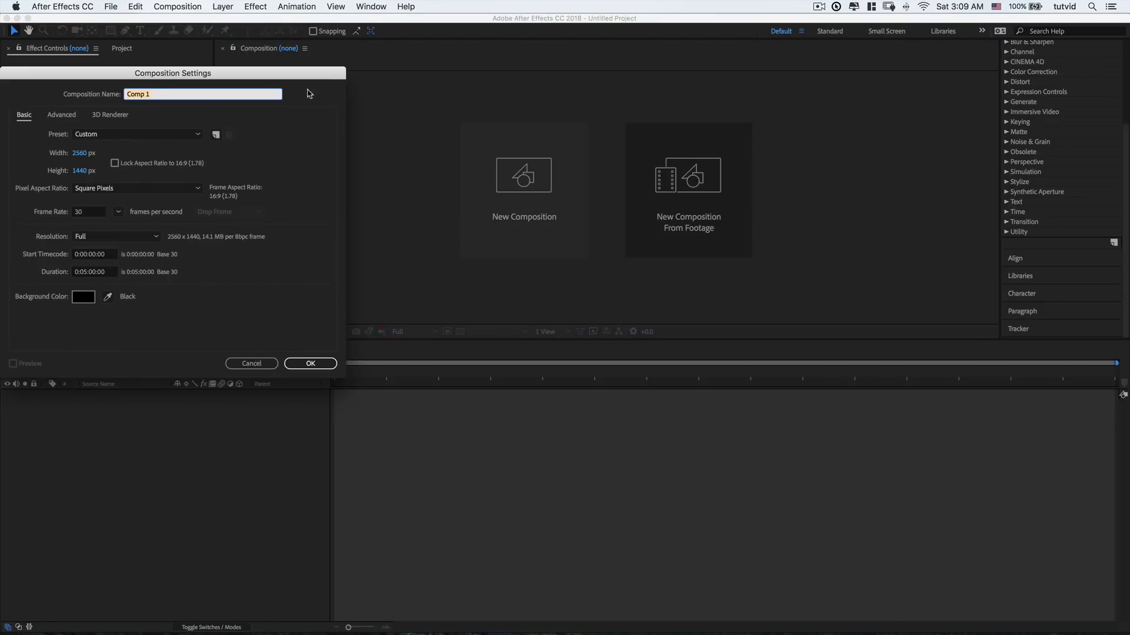
pyautogui.moveTo(185, 64); pyautogui.dragTo(572, 115)
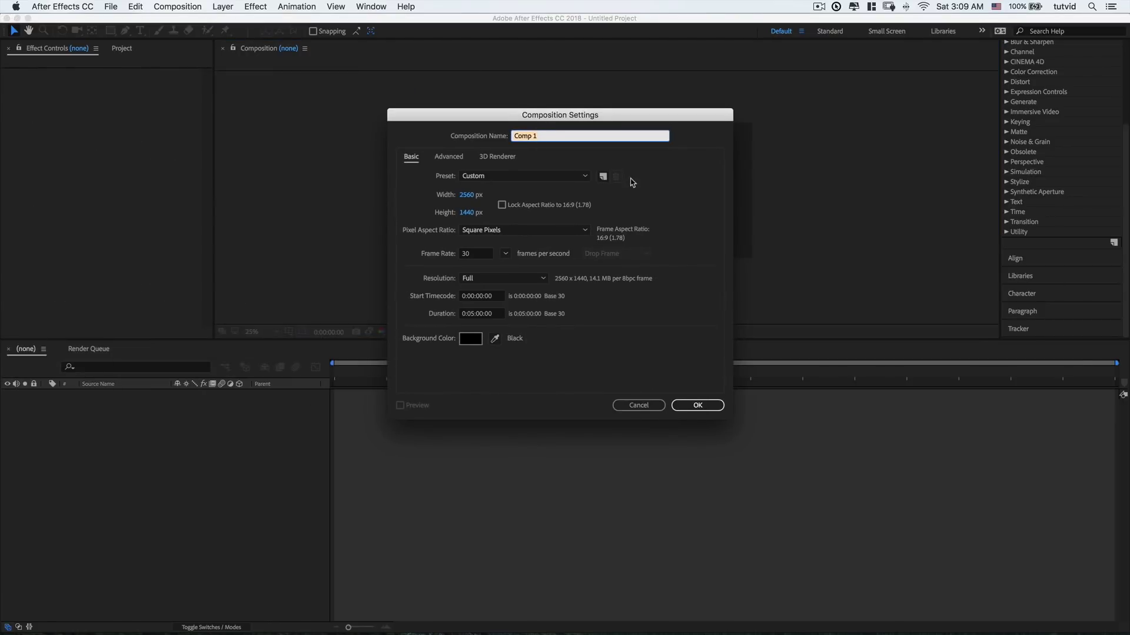
pyautogui.write('progress')
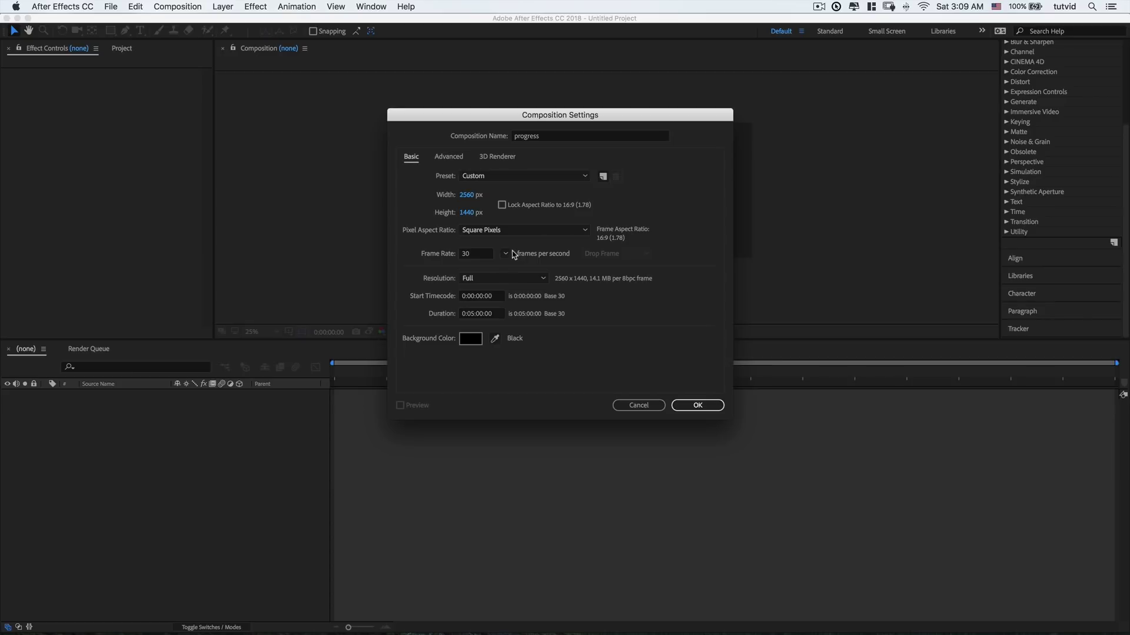
pyautogui.click(506, 254)
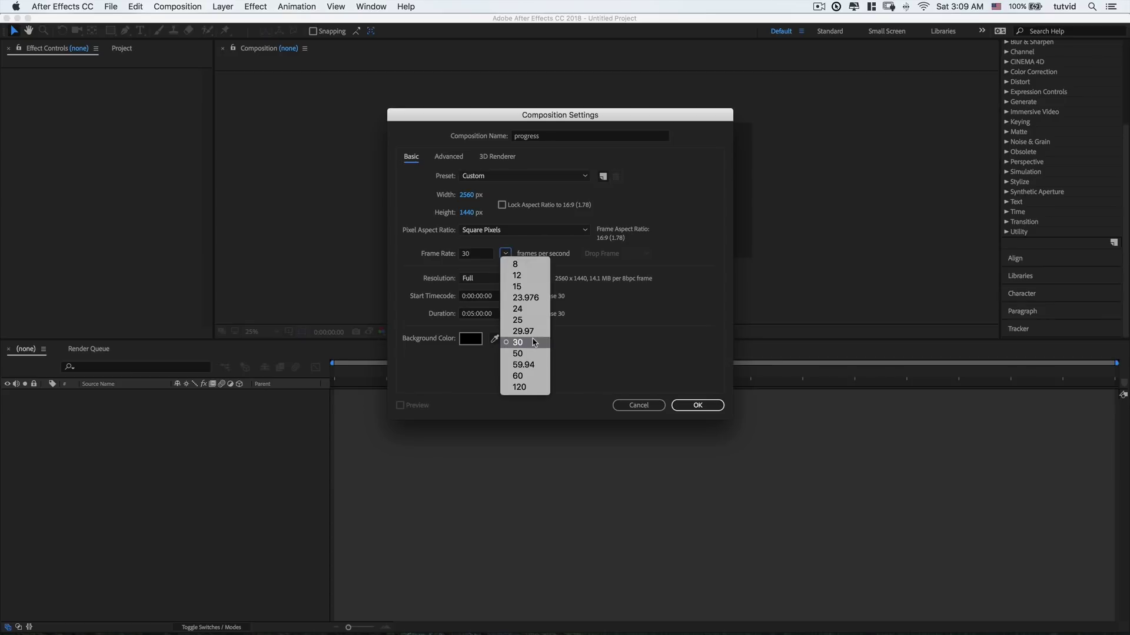
pyautogui.click(518, 347)
pyautogui.click(478, 314)
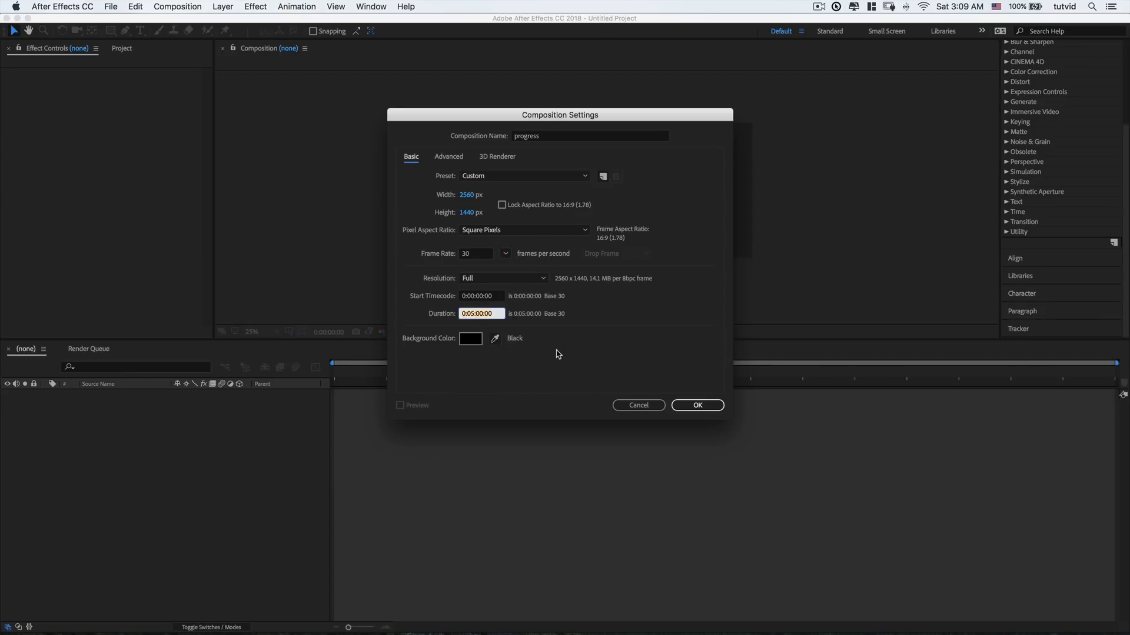
pyautogui.write('50')
pyautogui.press('Tab')
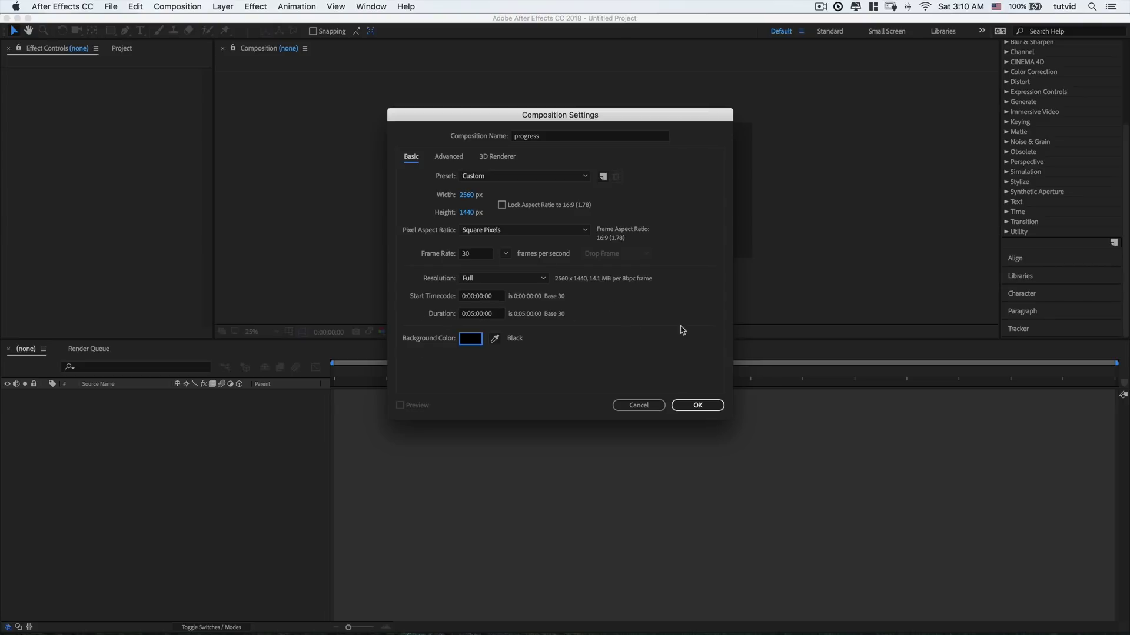
pyautogui.click(707, 411)
pyautogui.click(706, 412)
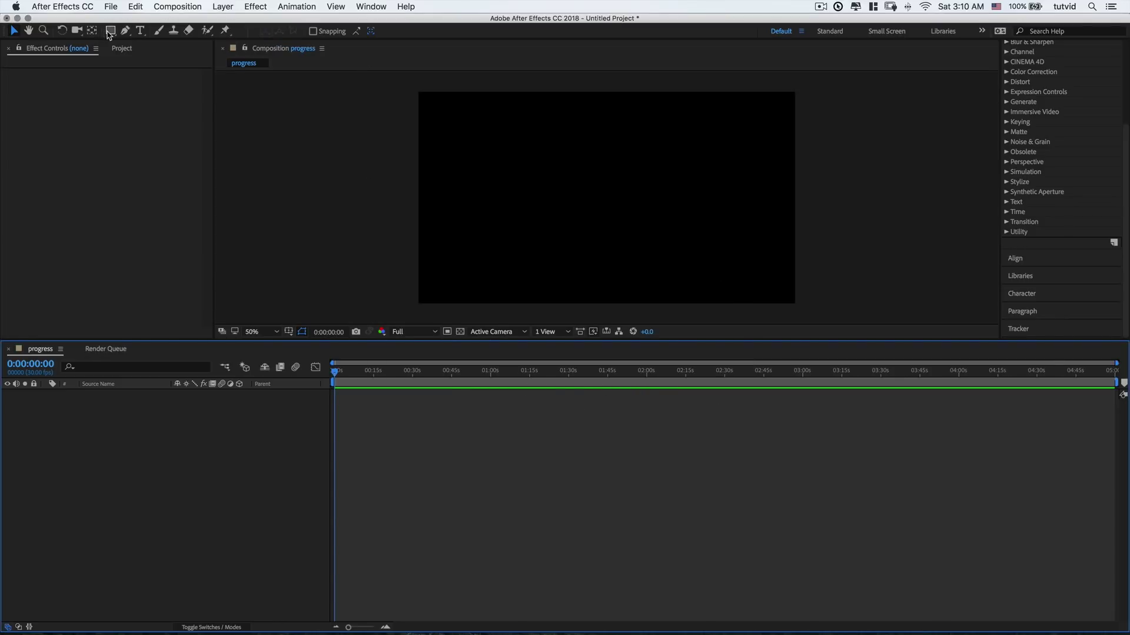
# Draw a wide rectangle with fill colour F90937 and stroke set to None
pyautogui.click(111, 31)
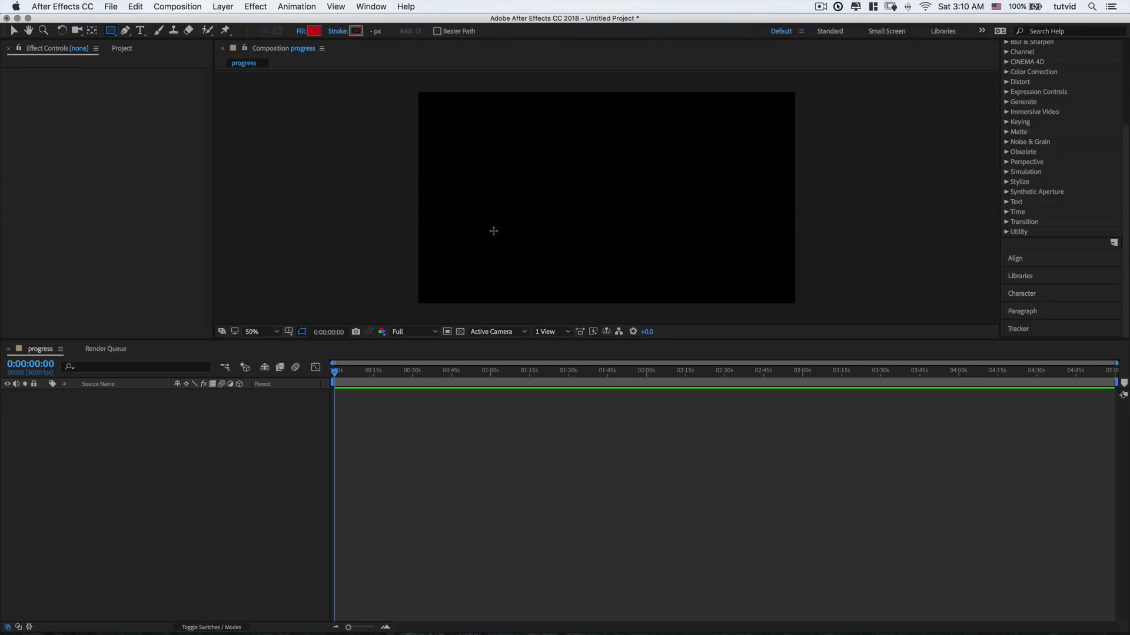
pyautogui.moveTo(426, 206); pyautogui.dragTo(793, 222)
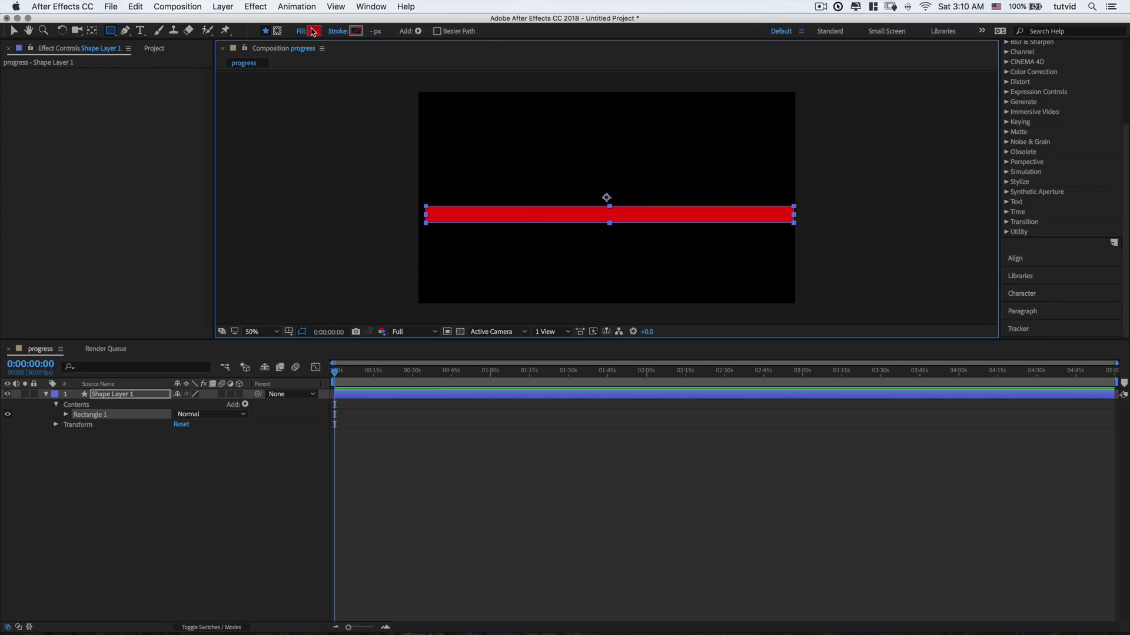
pyautogui.click(313, 31)
pyautogui.moveTo(133, 114)
pyautogui.mouseDown()
pyautogui.moveTo(144, 91)
pyautogui.moveTo(179, 99)
pyautogui.moveTo(137, 94)
pyautogui.moveTo(156, 94)
pyautogui.mouseUp()
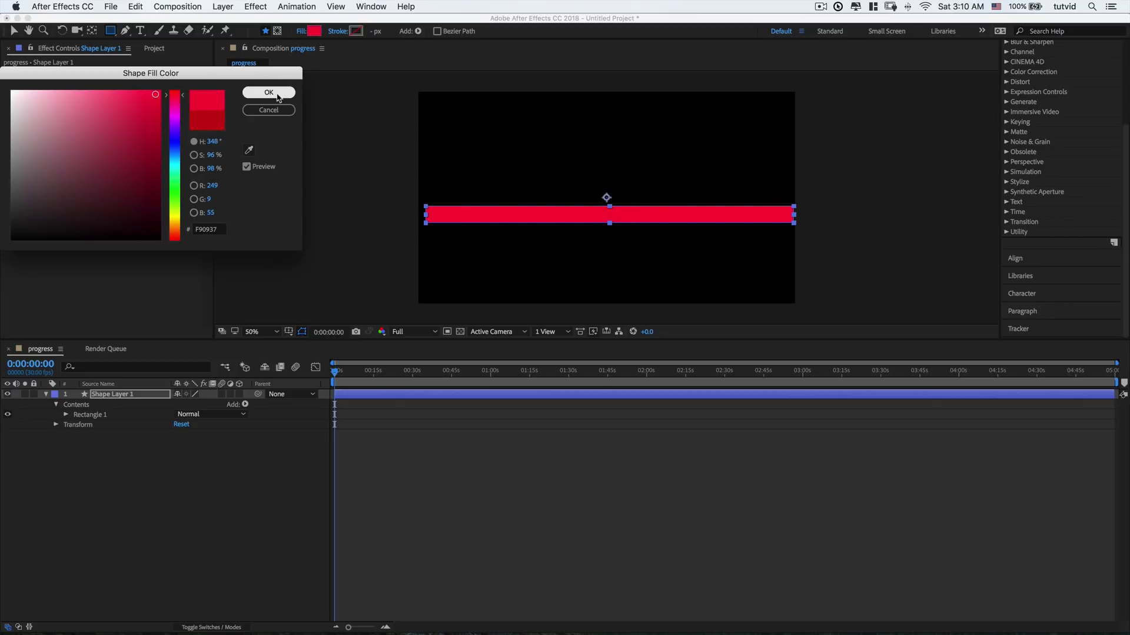
pyautogui.click(270, 93)
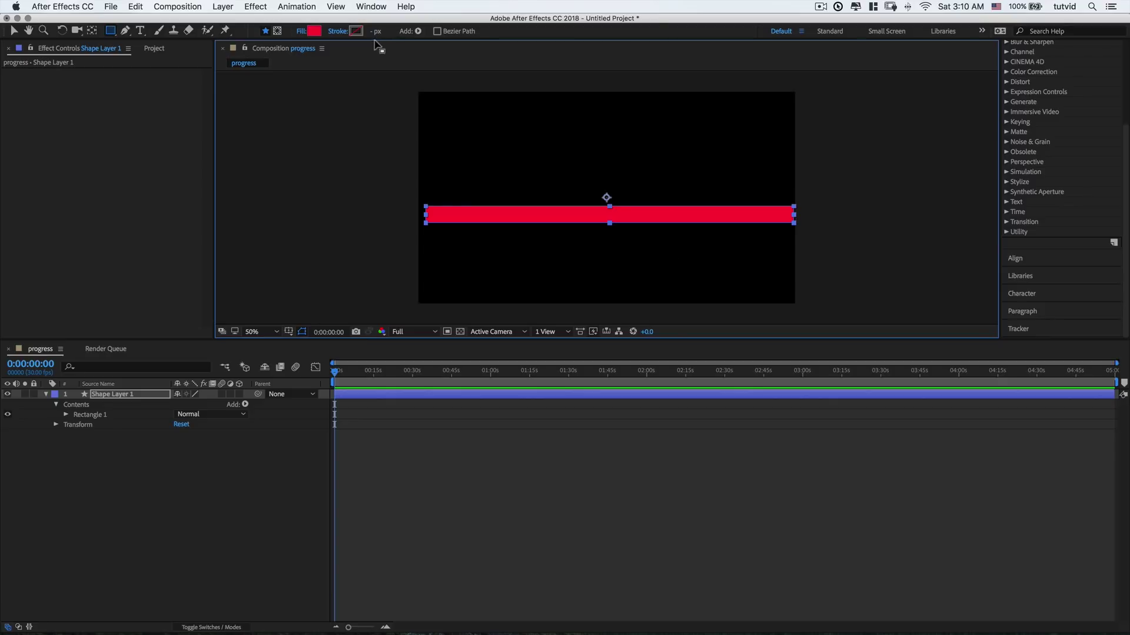
pyautogui.click(344, 32)
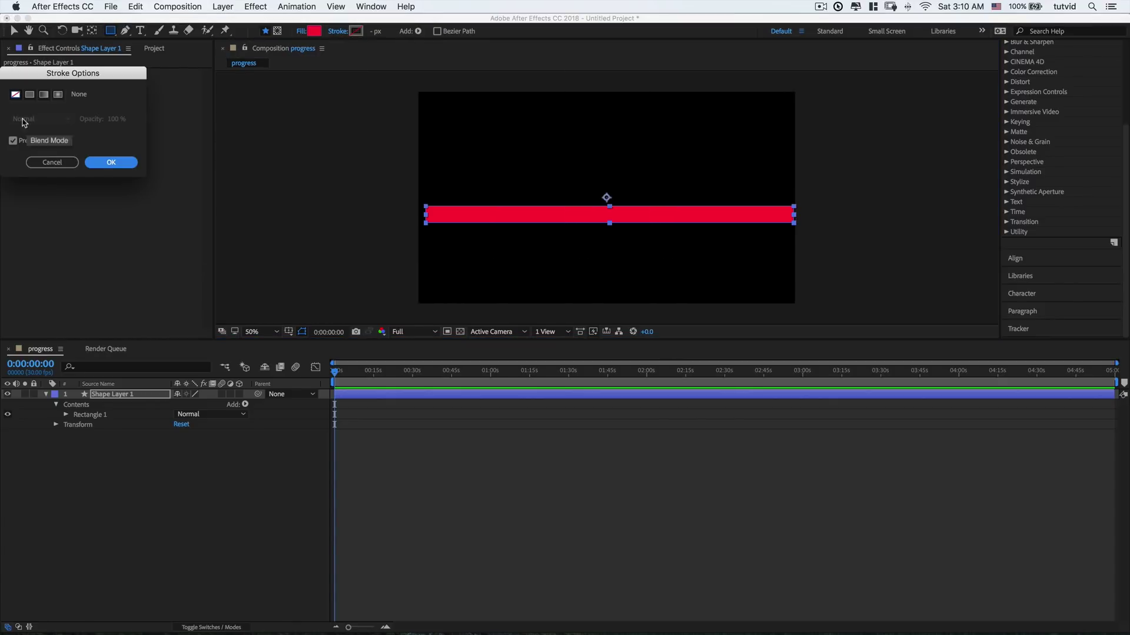
pyautogui.click(109, 163)
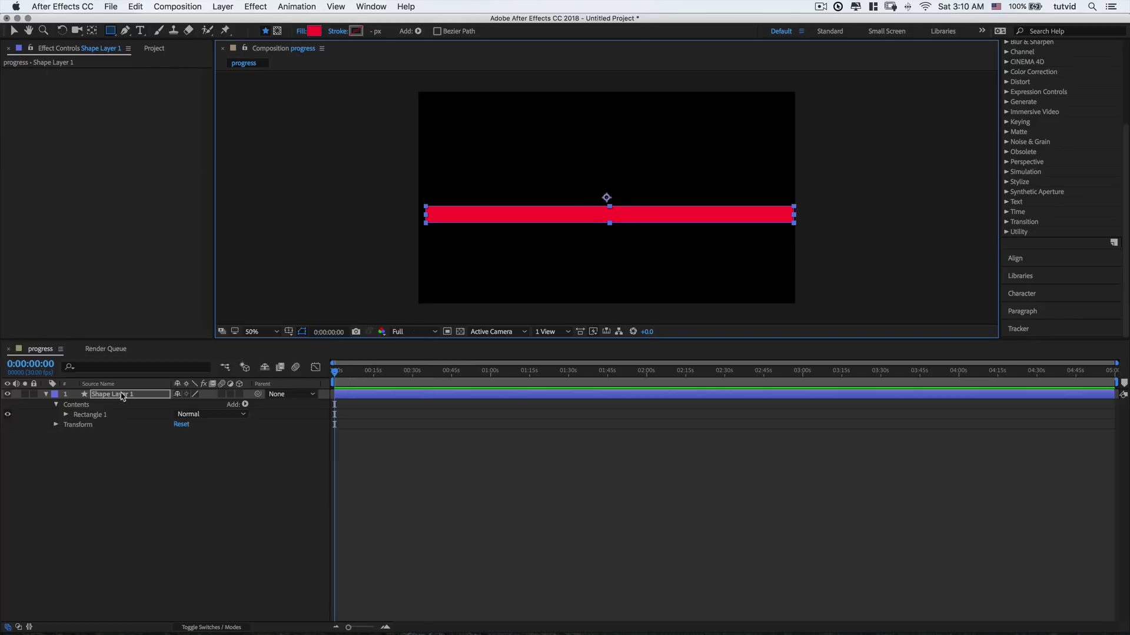
# Set Rectangle Path 1's size to 2560 × 50 pixels
pyautogui.click(66, 415)
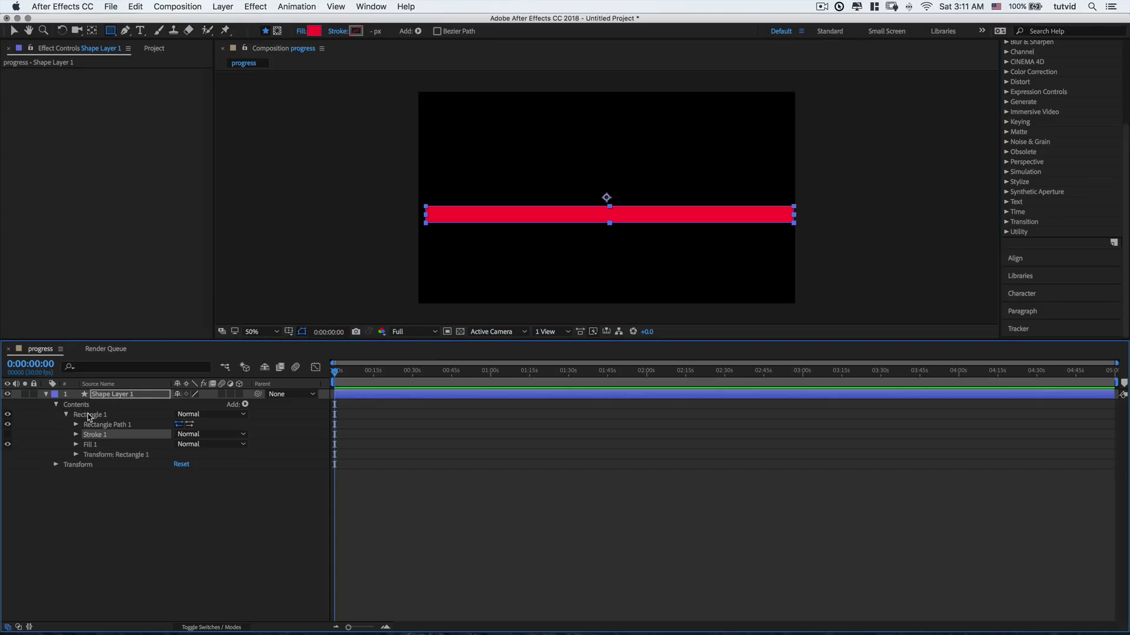
pyautogui.click(92, 425)
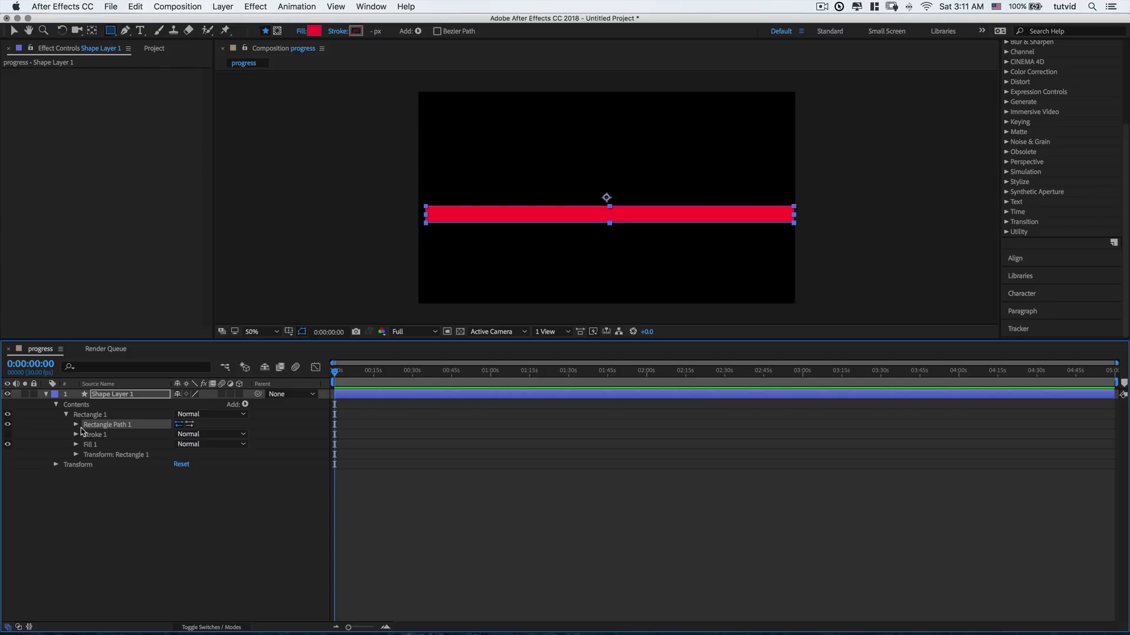
pyautogui.click(76, 425)
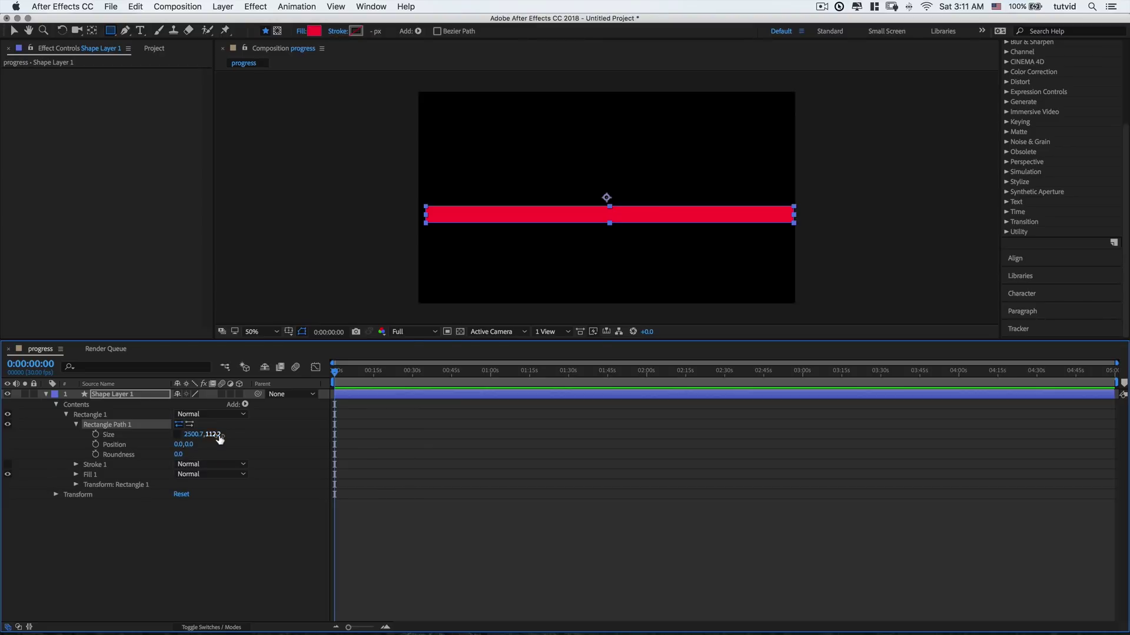
pyautogui.click(193, 434)
pyautogui.write('2560')
pyautogui.press('Tab')
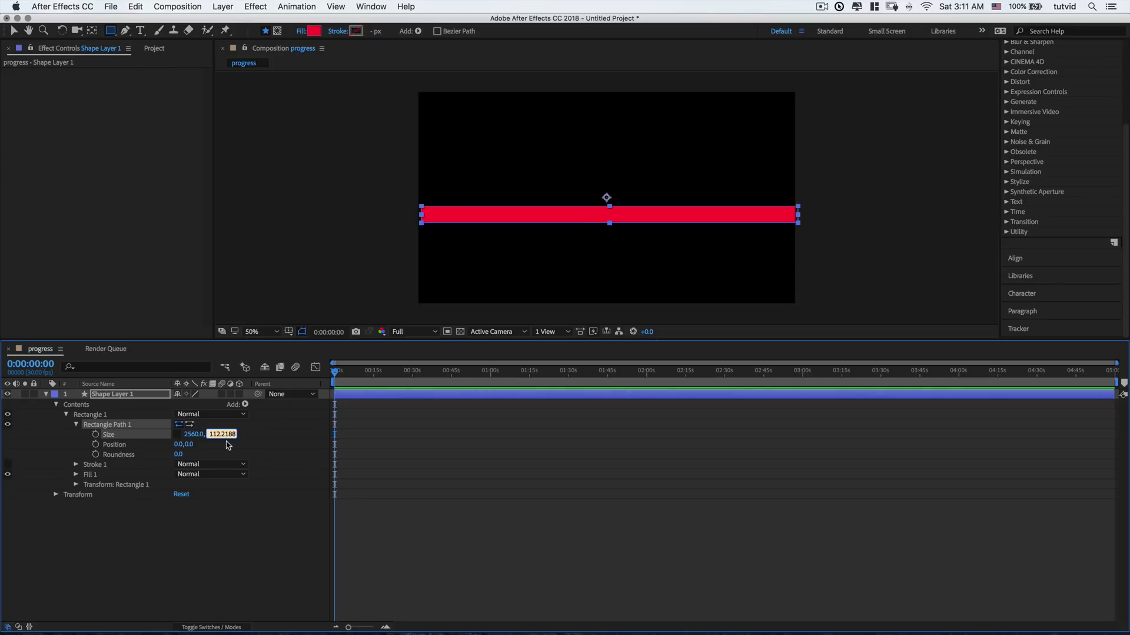
pyautogui.write('50')
pyautogui.press('Tab')
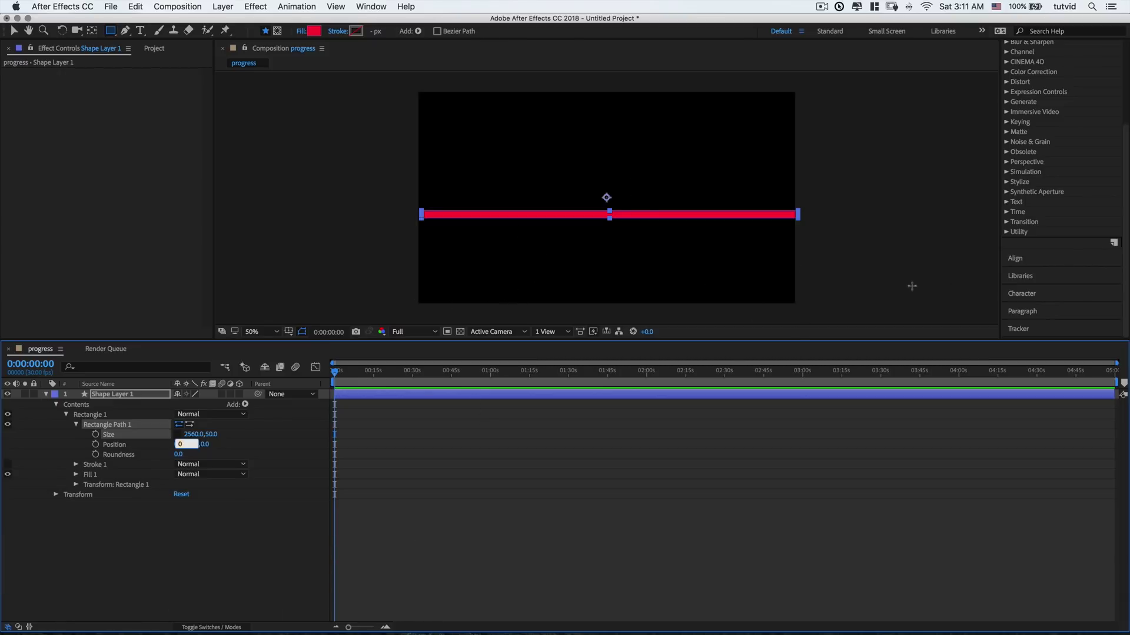
# Use the Align panel to centre the bar horizontally and align it to the composition's bottom edge
pyautogui.click(1028, 259)
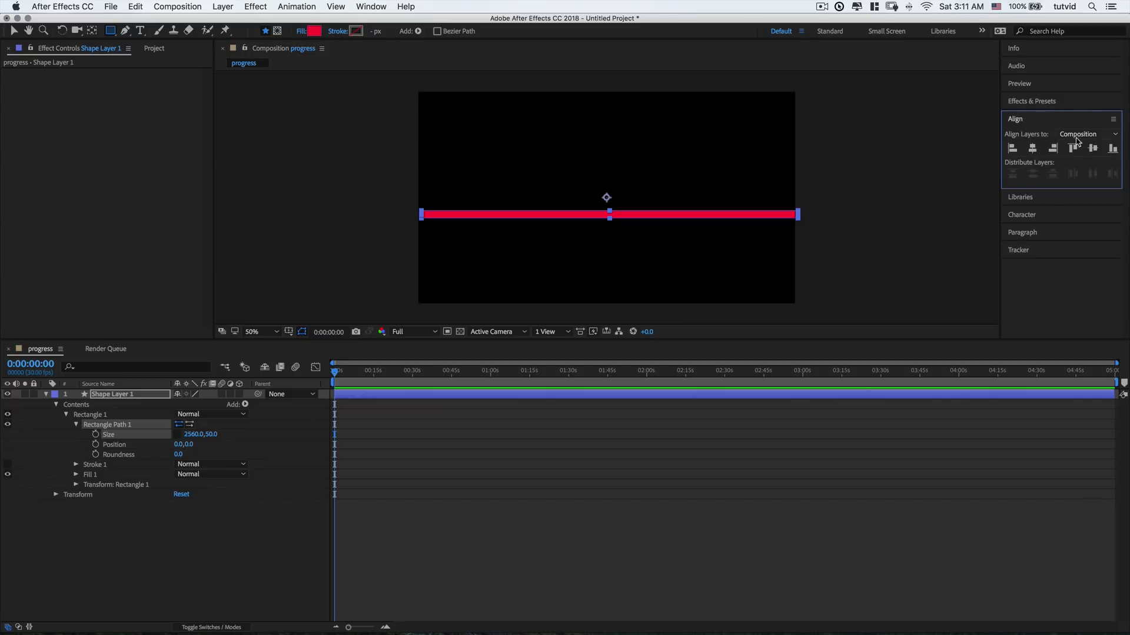
pyautogui.click(1037, 125)
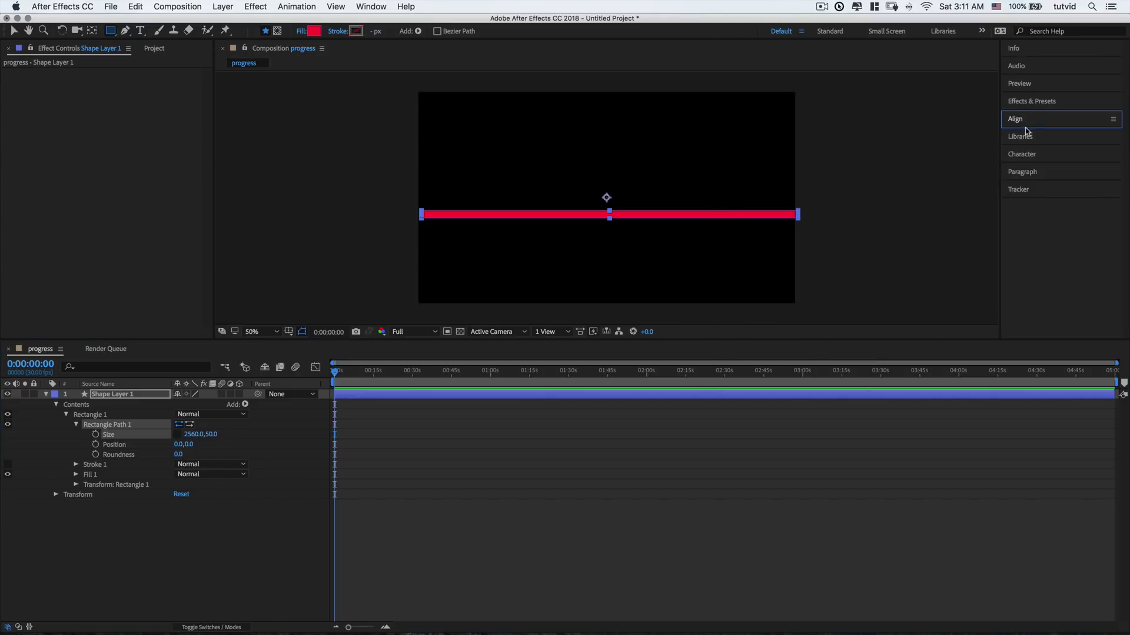
pyautogui.click(1050, 119)
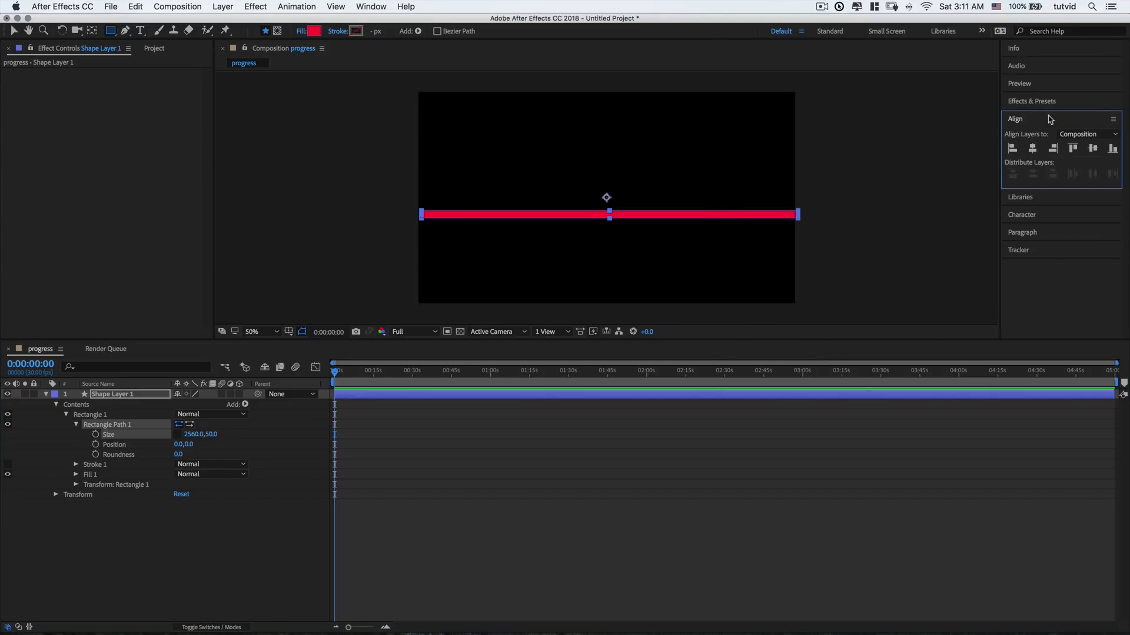
pyautogui.click(1034, 150)
pyautogui.click(1112, 149)
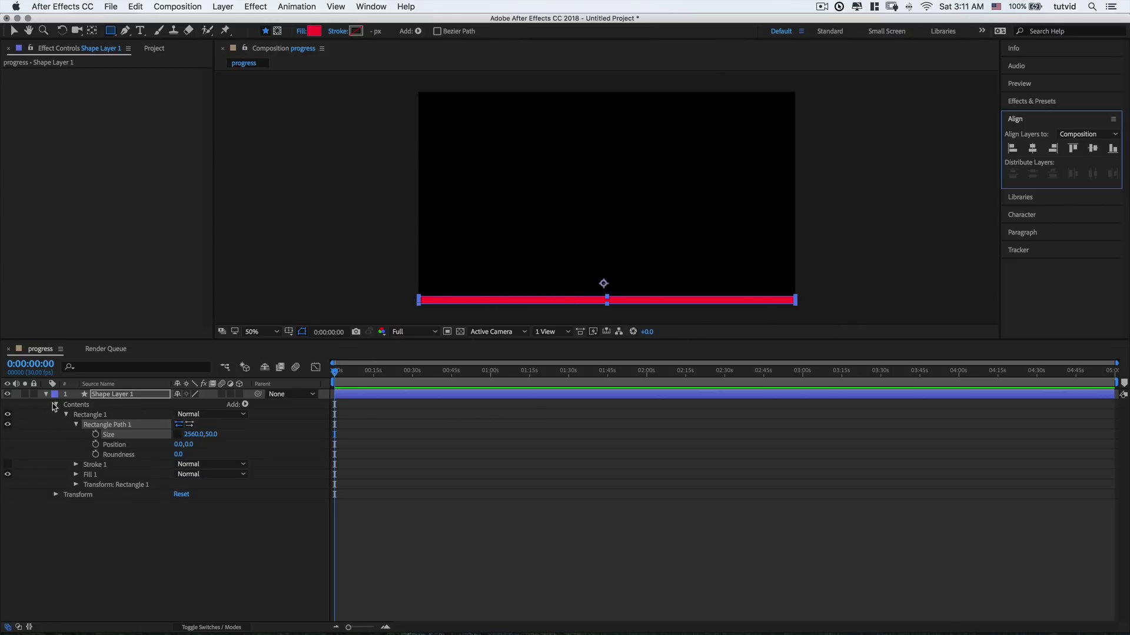
pyautogui.click(56, 405)
# Unlink Shape Layer 1's Scale constraint, test-scrub Scale X, and zoom the viewer to 100%
pyautogui.click(101, 397)
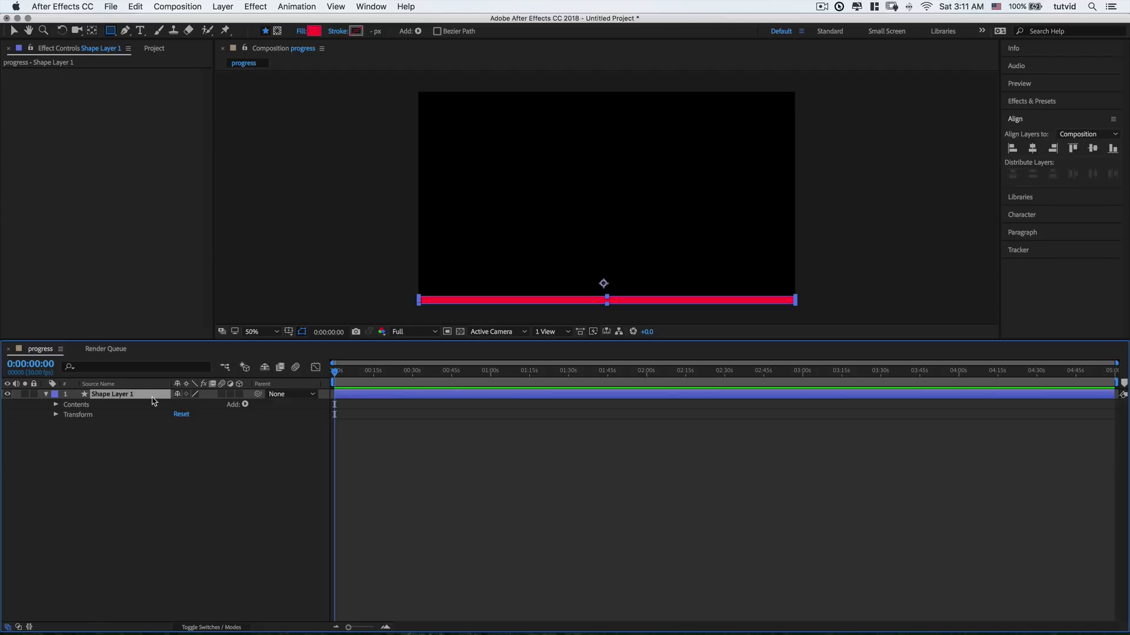
pyautogui.press('s')
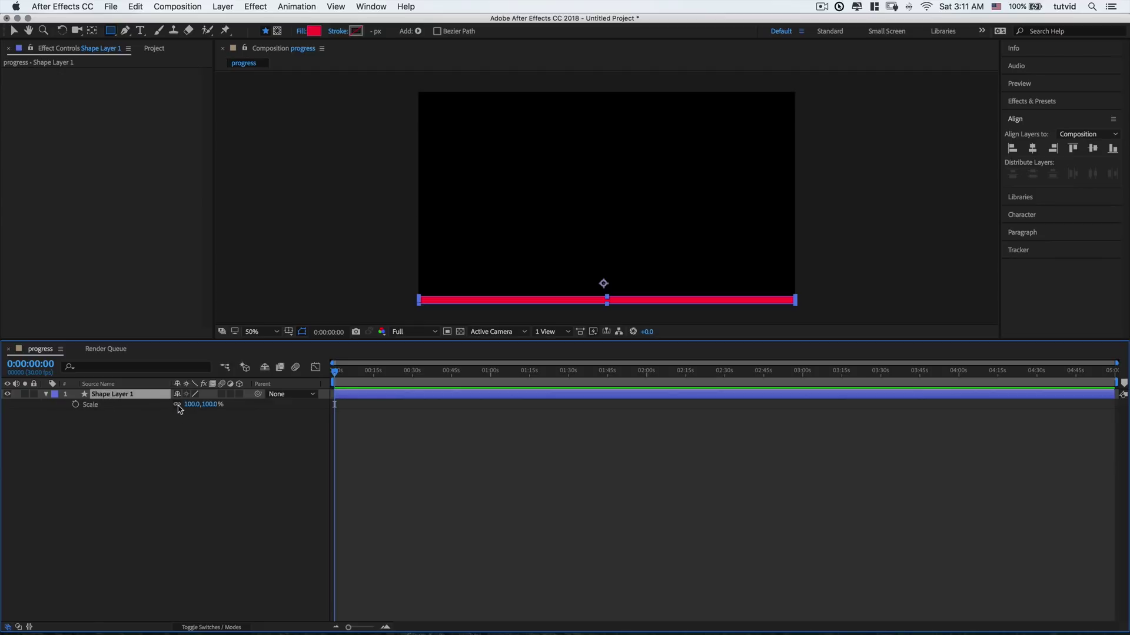
pyautogui.click(177, 405)
pyautogui.moveTo(191, 404); pyautogui.dragTo(242, 402)
pyautogui.press('z')
pyautogui.click(604, 287)
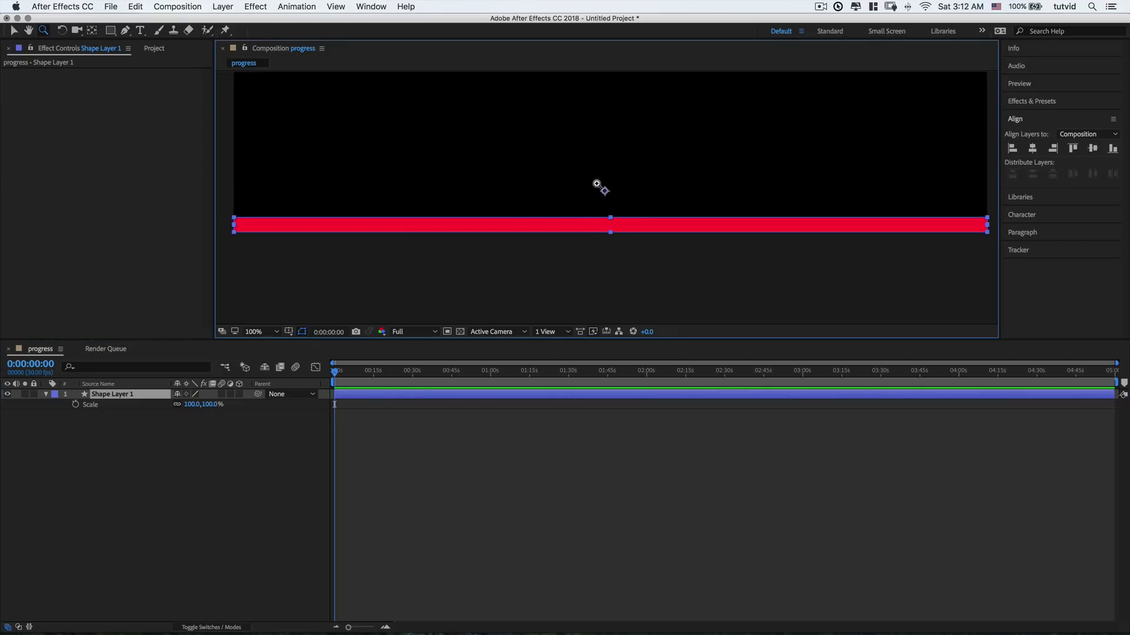
# Drag the bar's anchor point leftward with the Pan Behind tool and zoom in on the bar's left end
pyautogui.press('y')
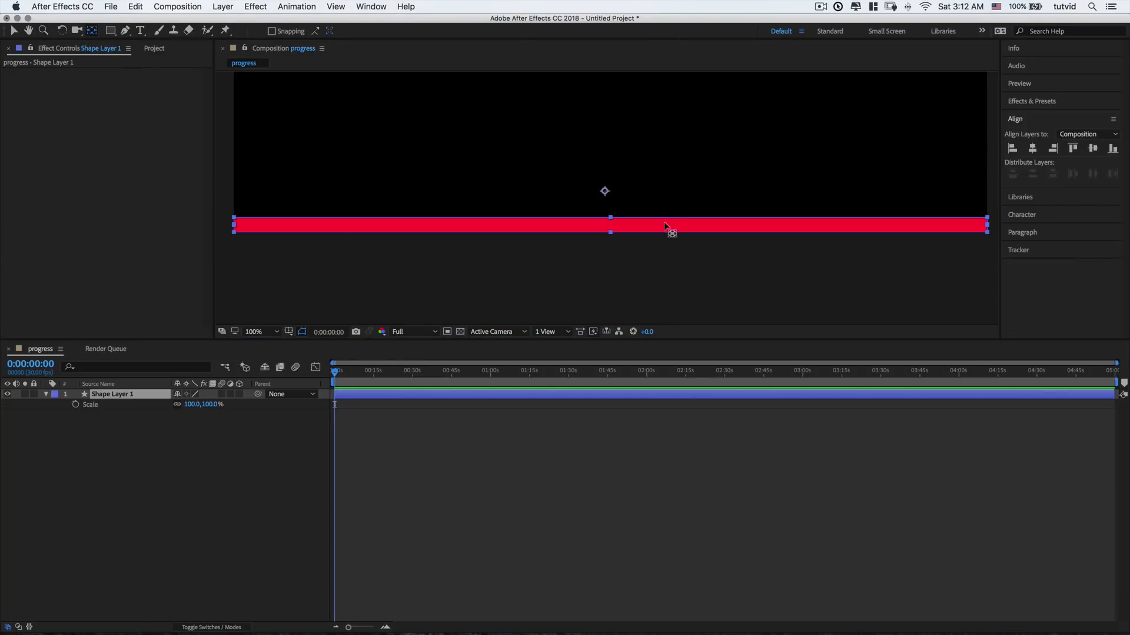
pyautogui.moveTo(605, 191); pyautogui.dragTo(494, 235)
pyautogui.press('h')
pyautogui.press('y')
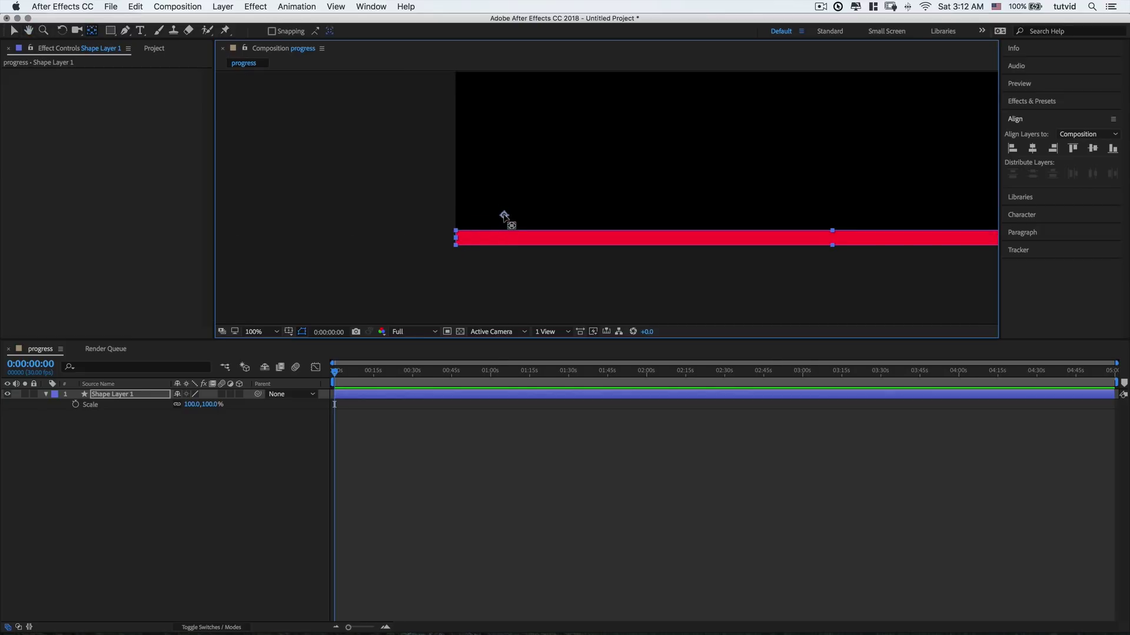
pyautogui.press('z')
pyautogui.click(456, 237)
pyautogui.click(585, 209)
pyautogui.click(652, 198)
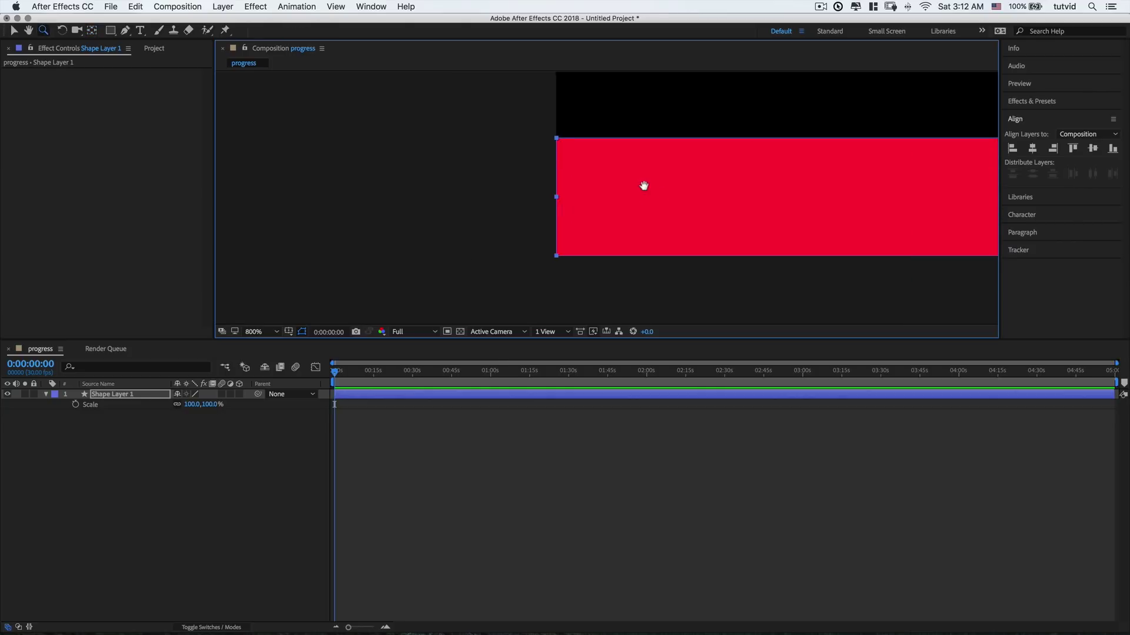
pyautogui.moveTo(643, 186); pyautogui.dragTo(560, 247)
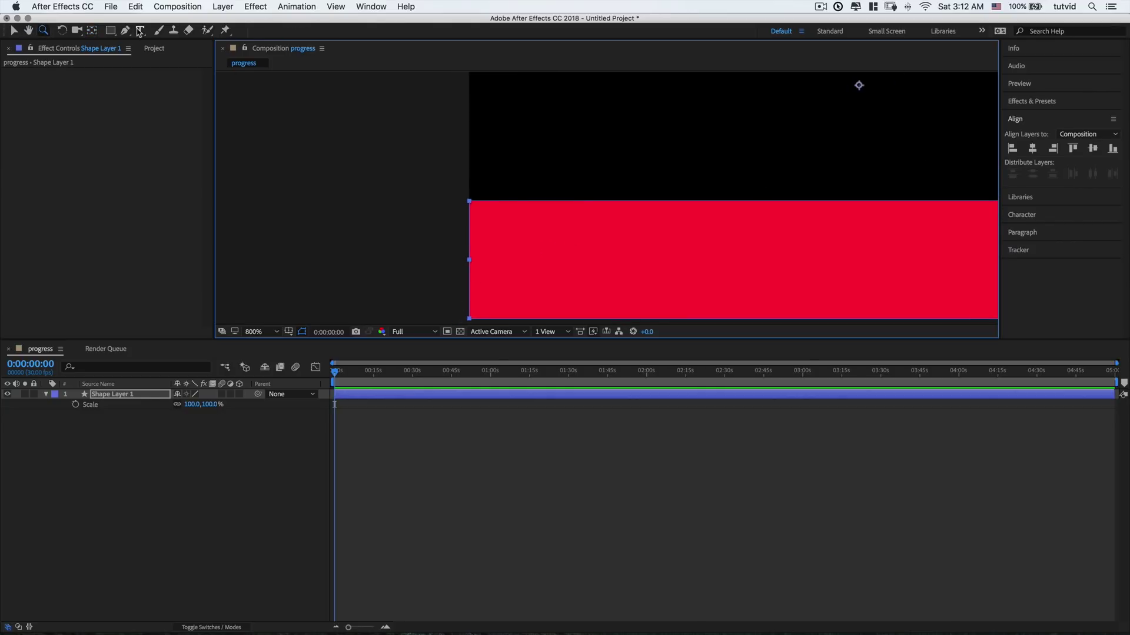
# Place the anchor point exactly on the bar's left edge, then zoom back out to the whole composition
pyautogui.click(92, 30)
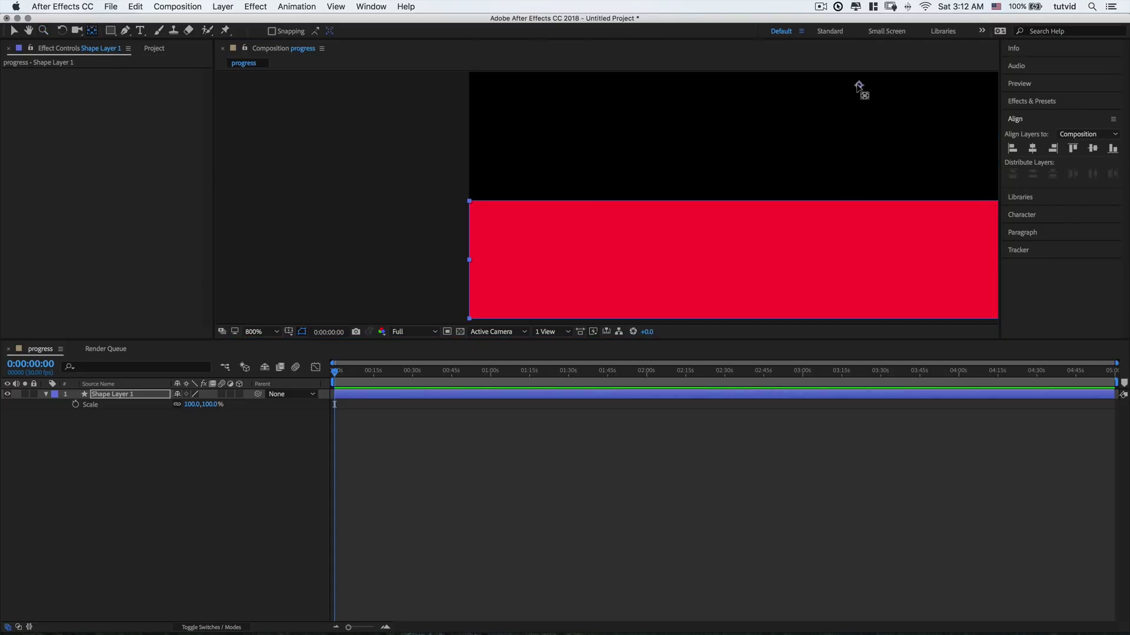
pyautogui.moveTo(567, 254); pyautogui.dragTo(468, 262)
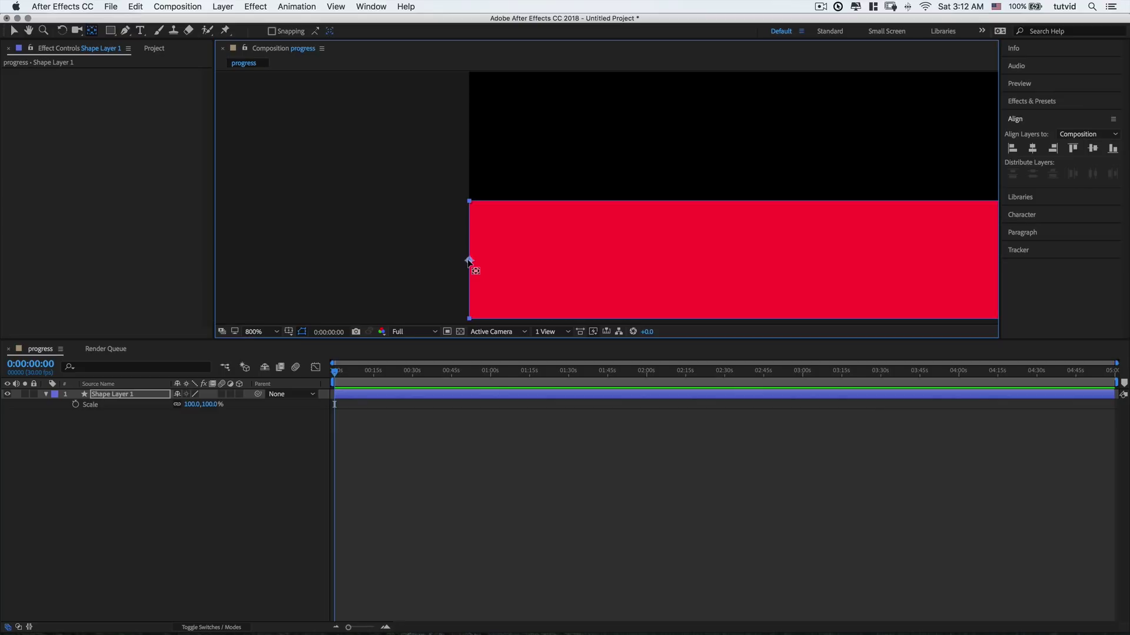
pyautogui.moveTo(469, 261); pyautogui.dragTo(469, 262)
pyautogui.hotkey('shift', '/')
pyautogui.scroll(2, 786, 189)
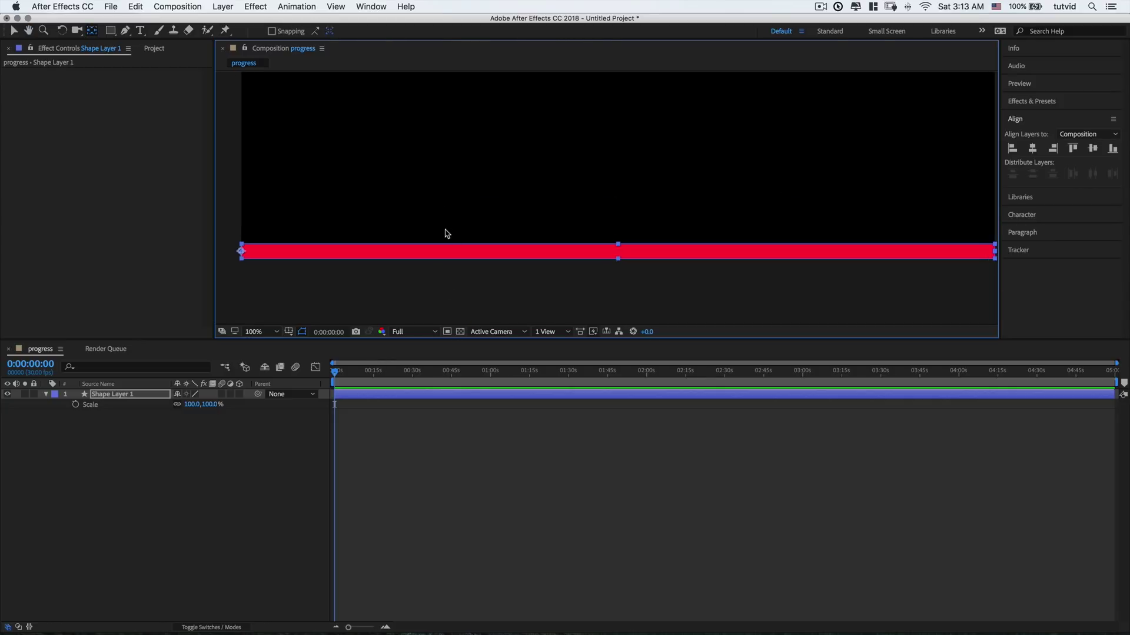
pyautogui.press(',')
pyautogui.press('h')
pyautogui.moveTo(449, 235); pyautogui.dragTo(461, 204)
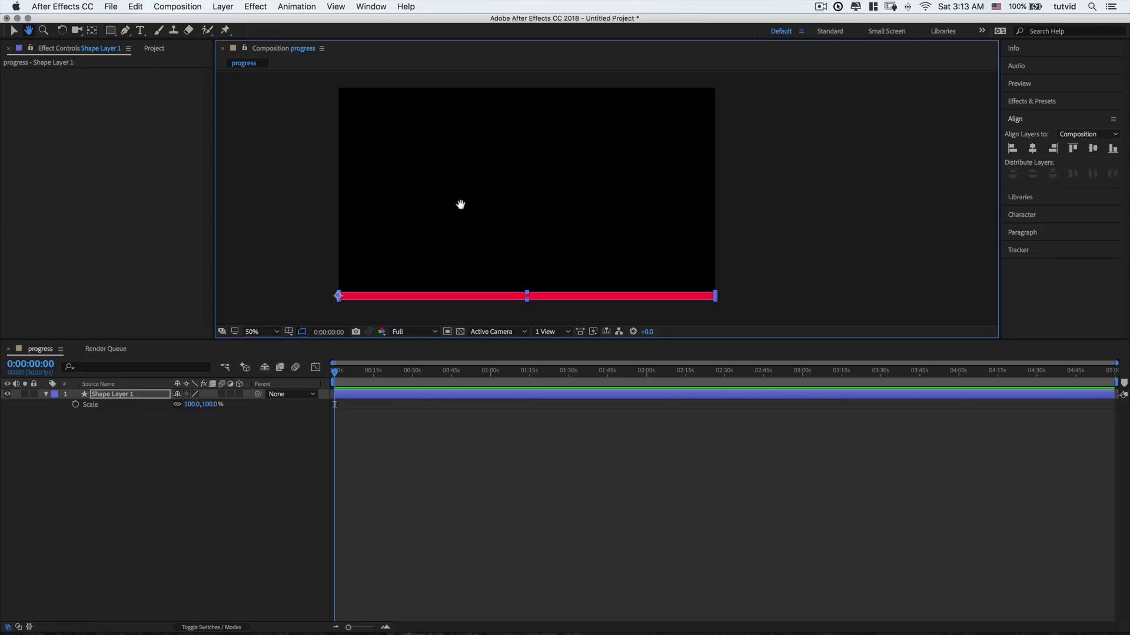
pyautogui.press('y')
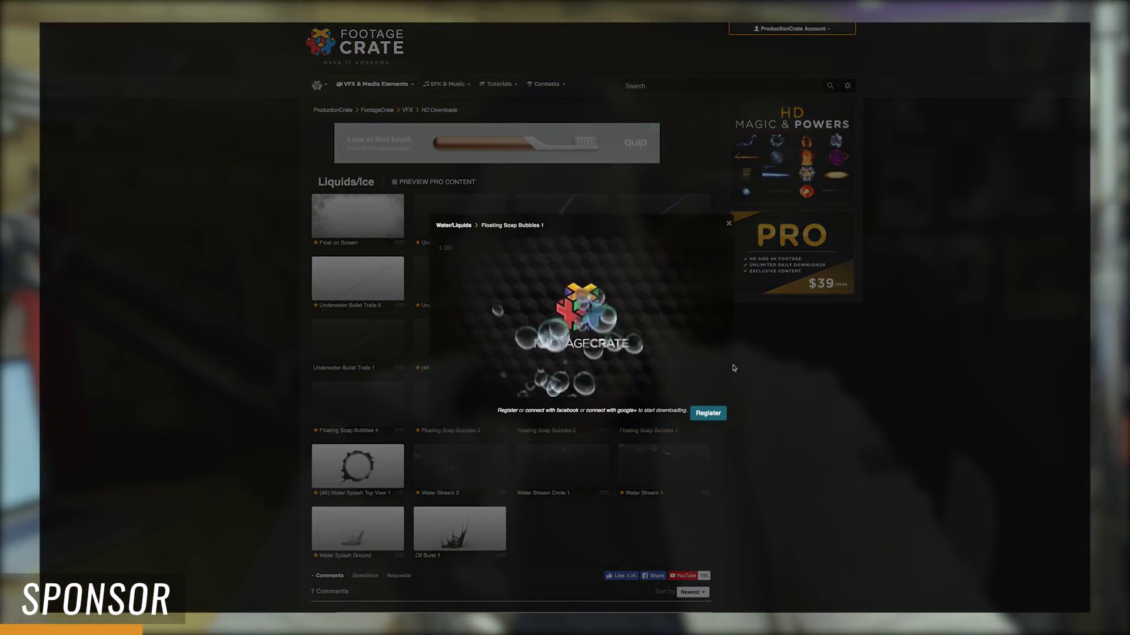
pyautogui.click(763, 374)
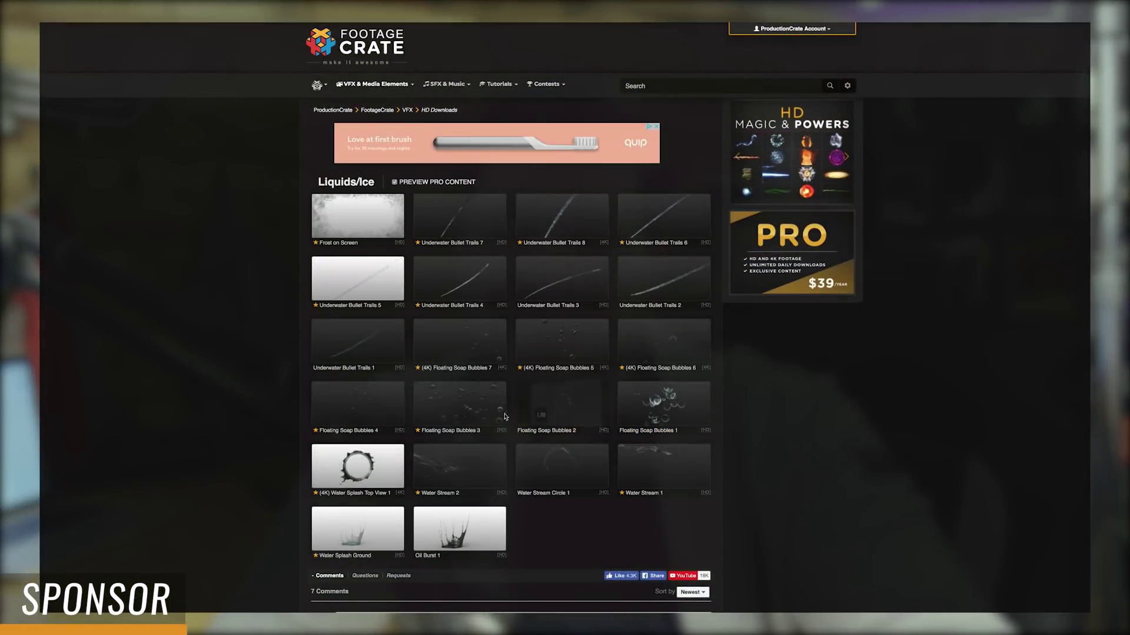
pyautogui.click(380, 460)
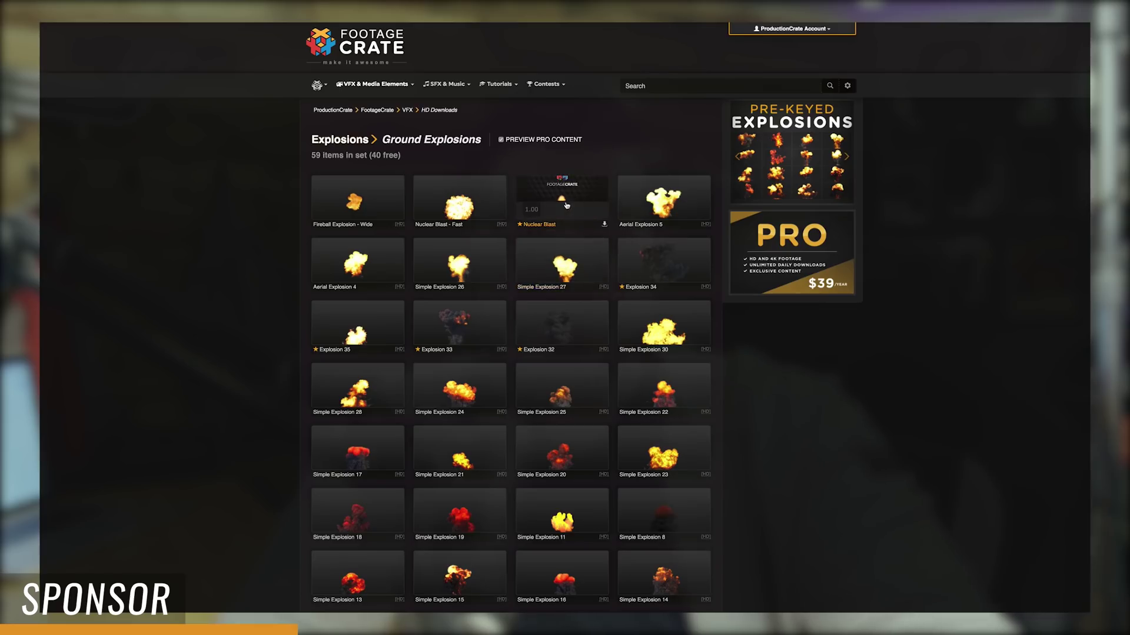
pyautogui.click(567, 205)
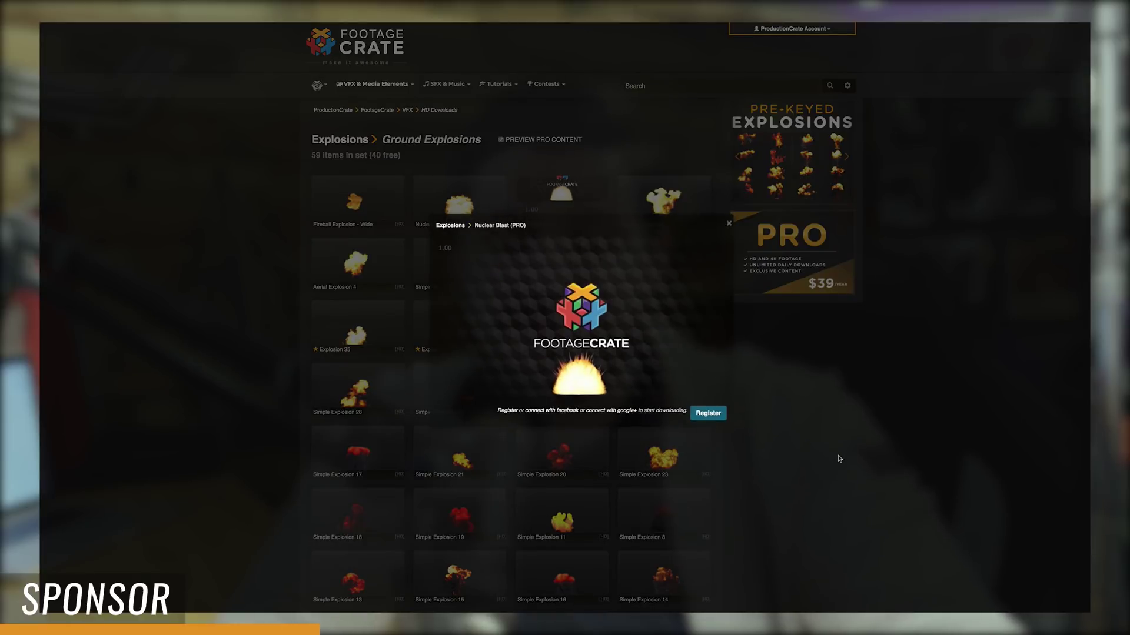
pyautogui.click(802, 454)
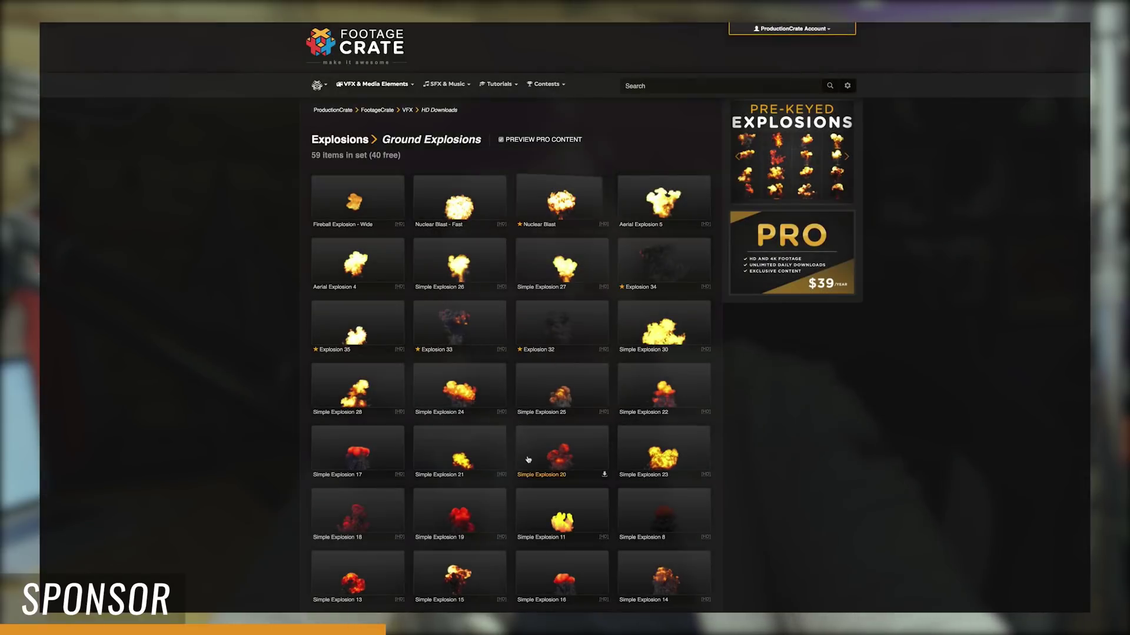
pyautogui.click(476, 524)
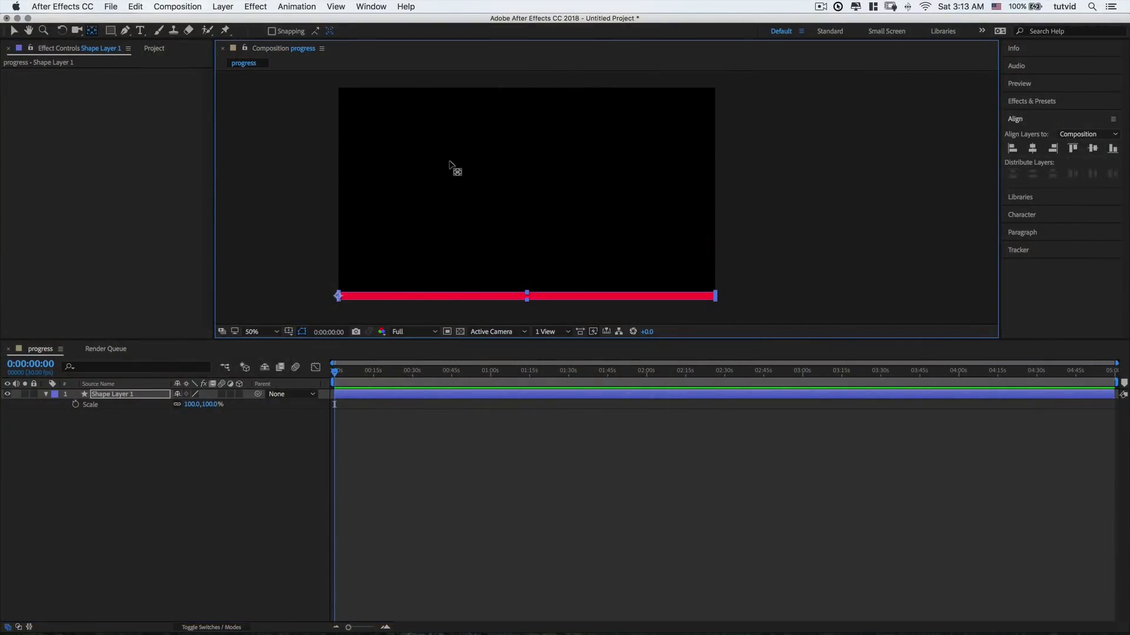
# Create a text layer reading 'Time' and move it toward the frame centre
pyautogui.click(142, 31)
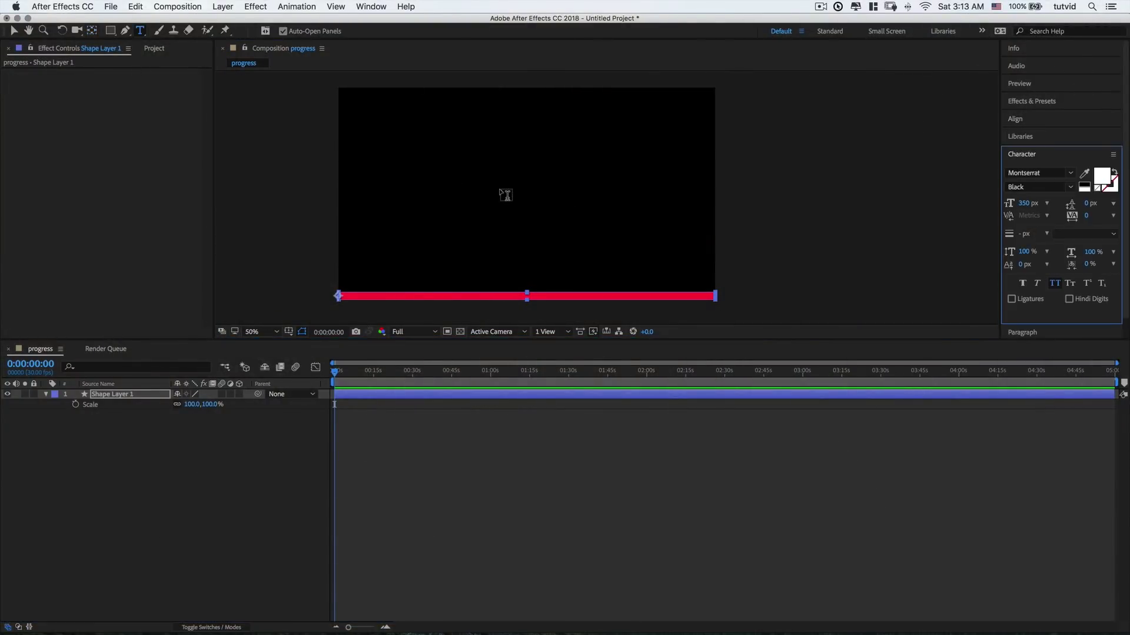
pyautogui.click(501, 200)
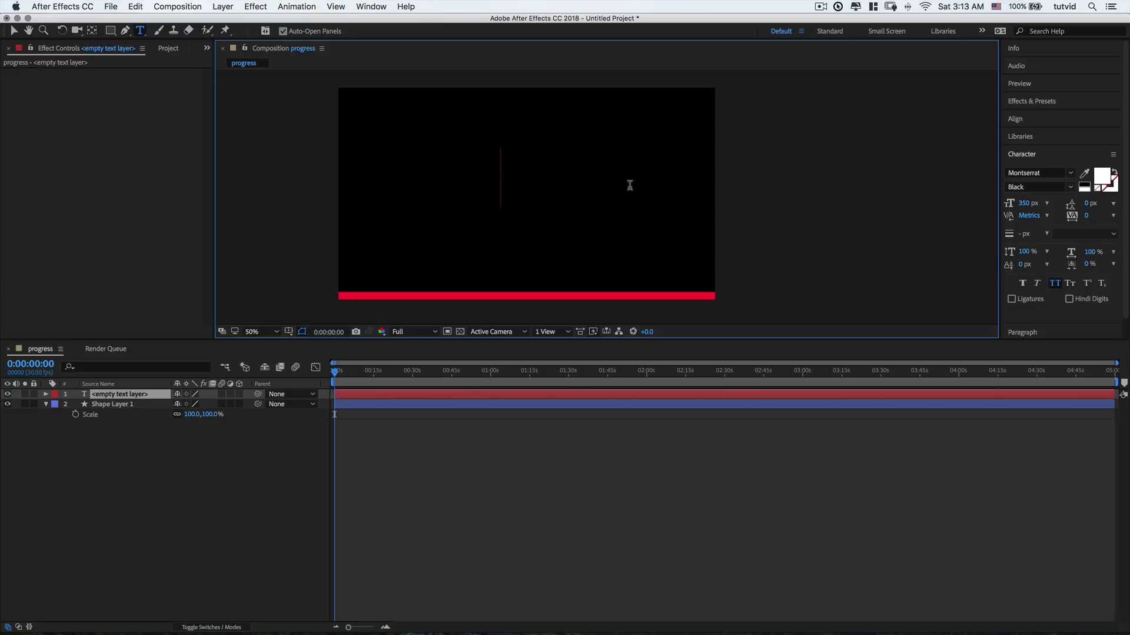
pyautogui.write('Time')
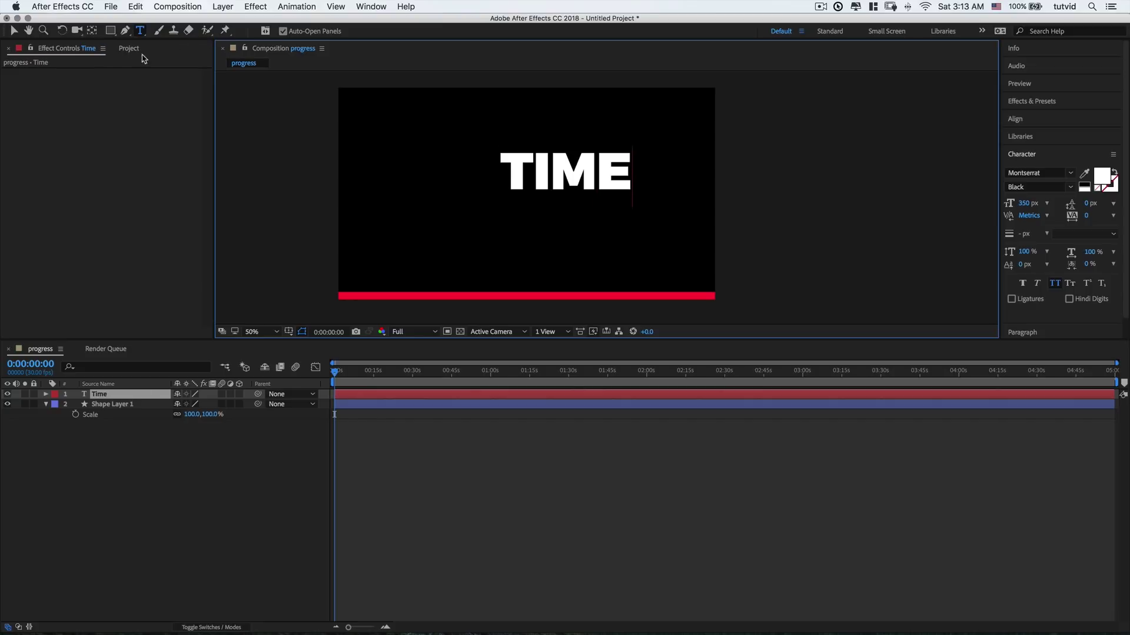
pyautogui.click(17, 31)
pyautogui.moveTo(600, 170); pyautogui.dragTo(566, 189)
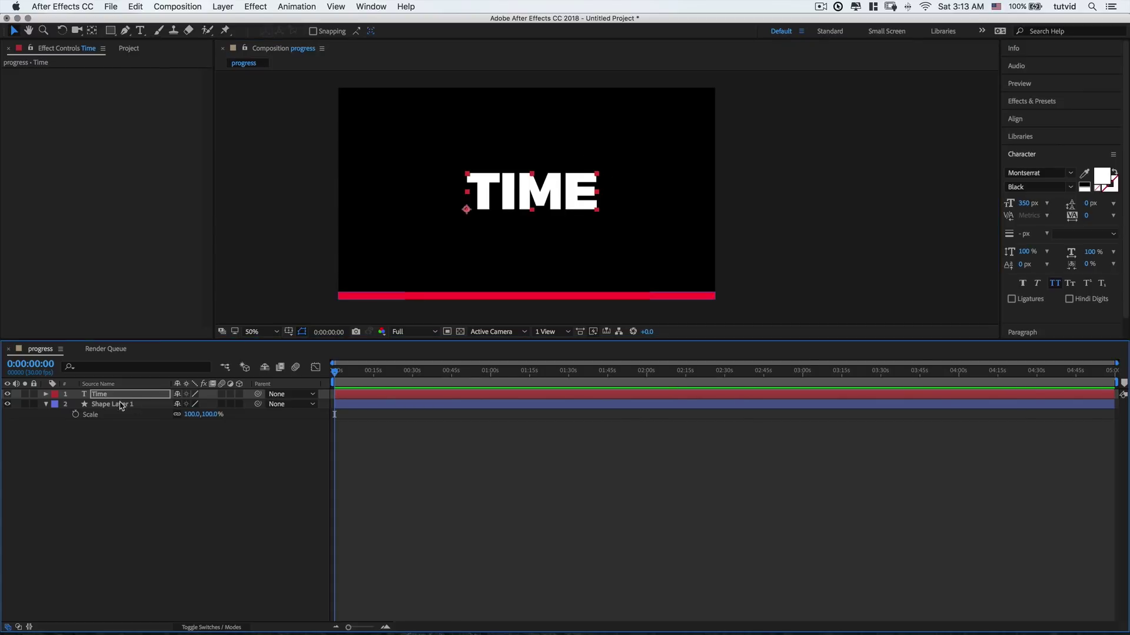
# Give the Time layer's Source Text the expression time
pyautogui.click(46, 394)
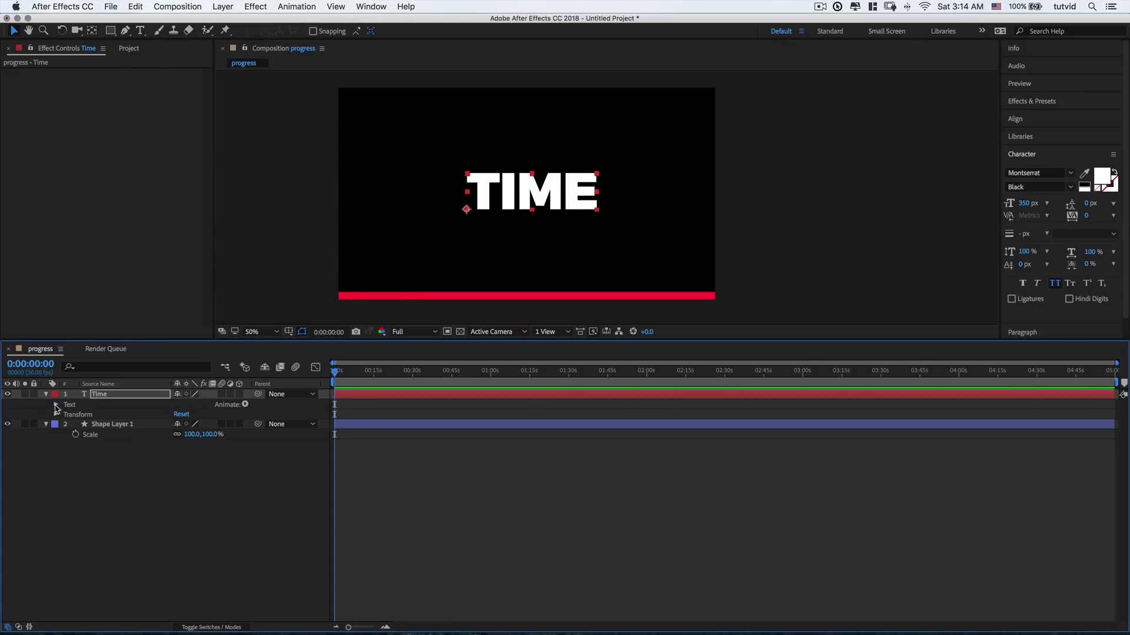
pyautogui.click(56, 404)
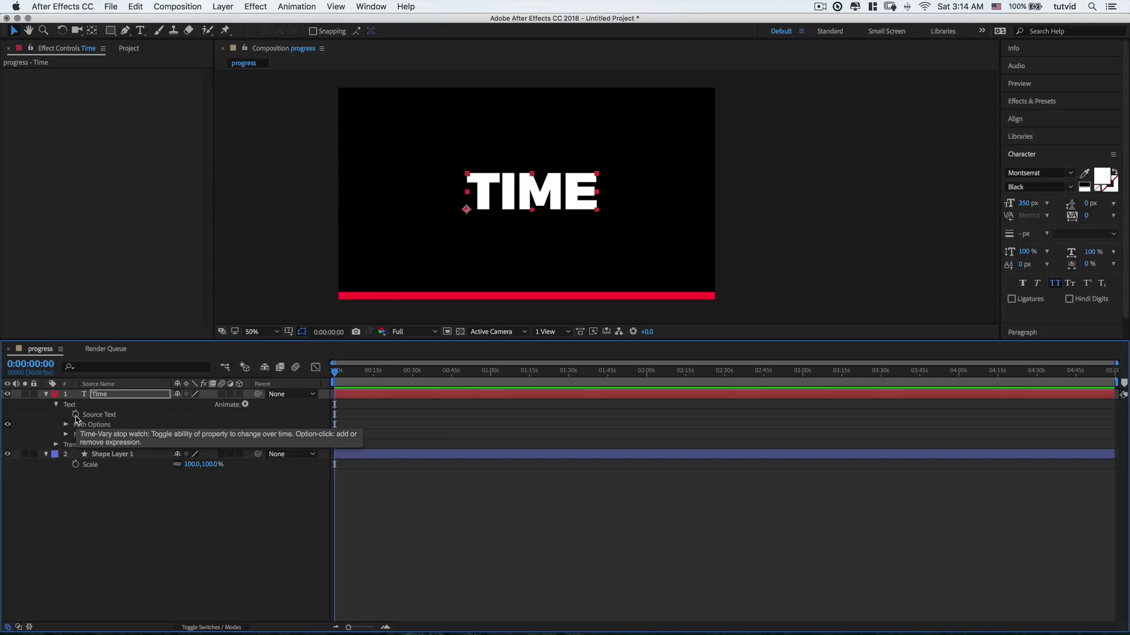
pyautogui.keyDown('alt'); pyautogui.click(76, 416); pyautogui.keyUp('alt')
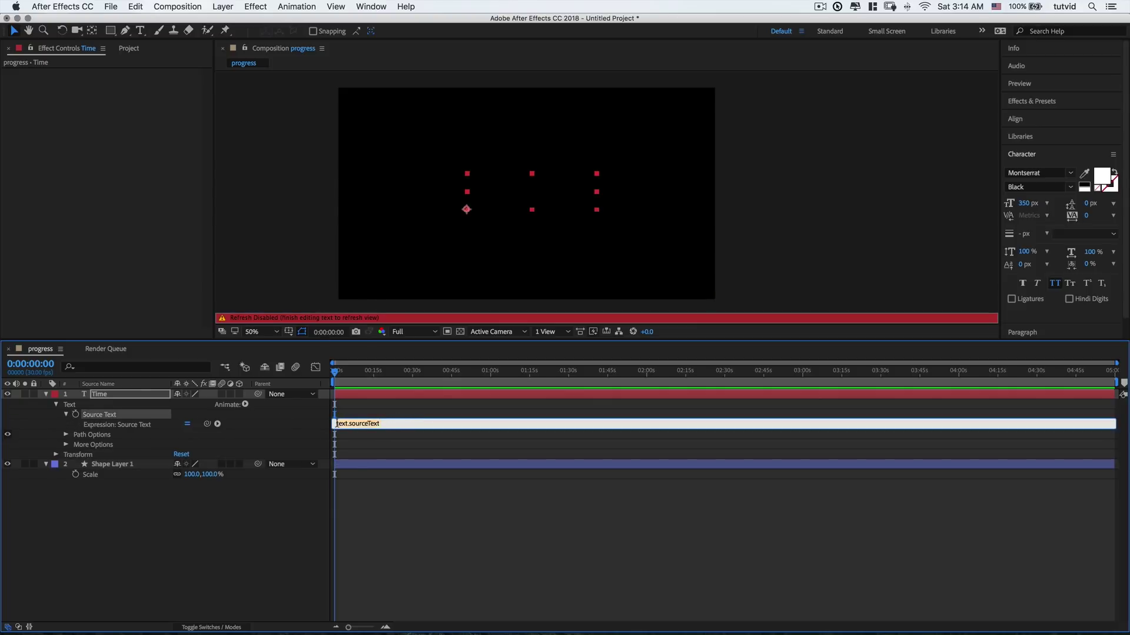
pyautogui.write('time')
pyautogui.click(284, 555)
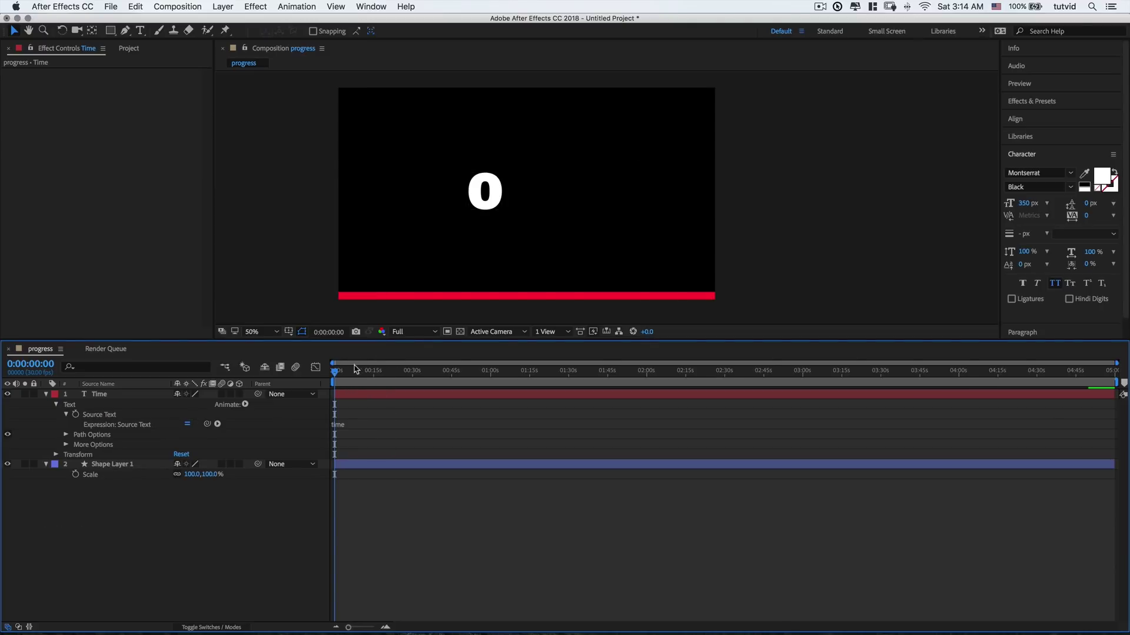
# Scrub and preview to confirm the counter rises, stopping at 3.7, then open the Source Text expression
pyautogui.moveTo(337, 374)
pyautogui.mouseDown()
pyautogui.moveTo(372, 378)
pyautogui.moveTo(333, 377)
pyautogui.mouseUp()
pyautogui.press('space')
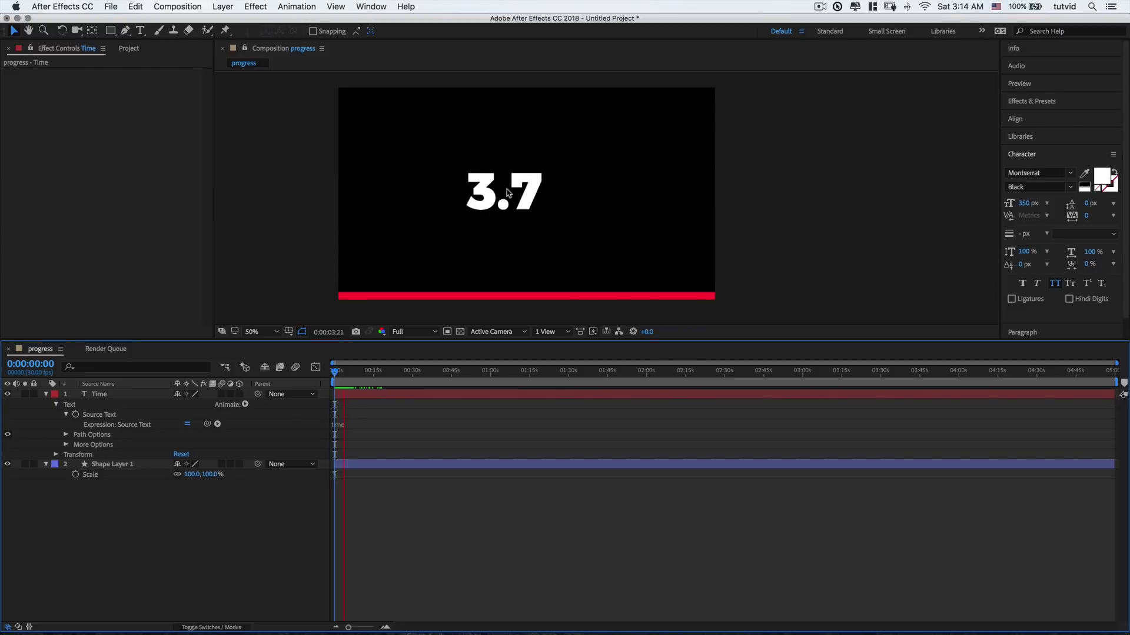
pyautogui.press('space')
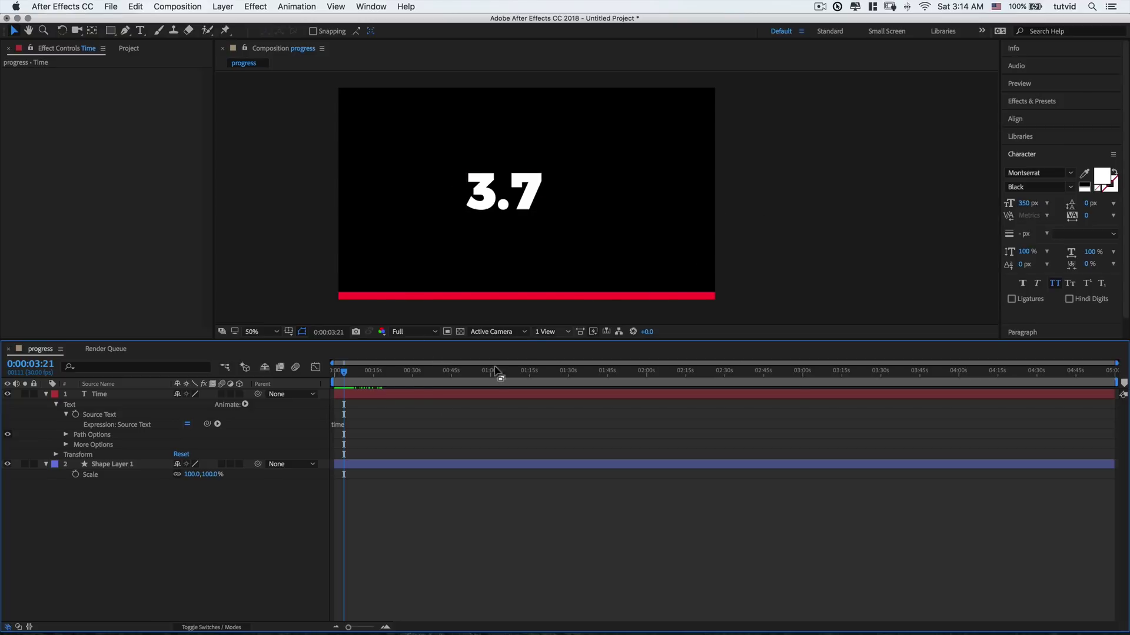
pyautogui.click(344, 425)
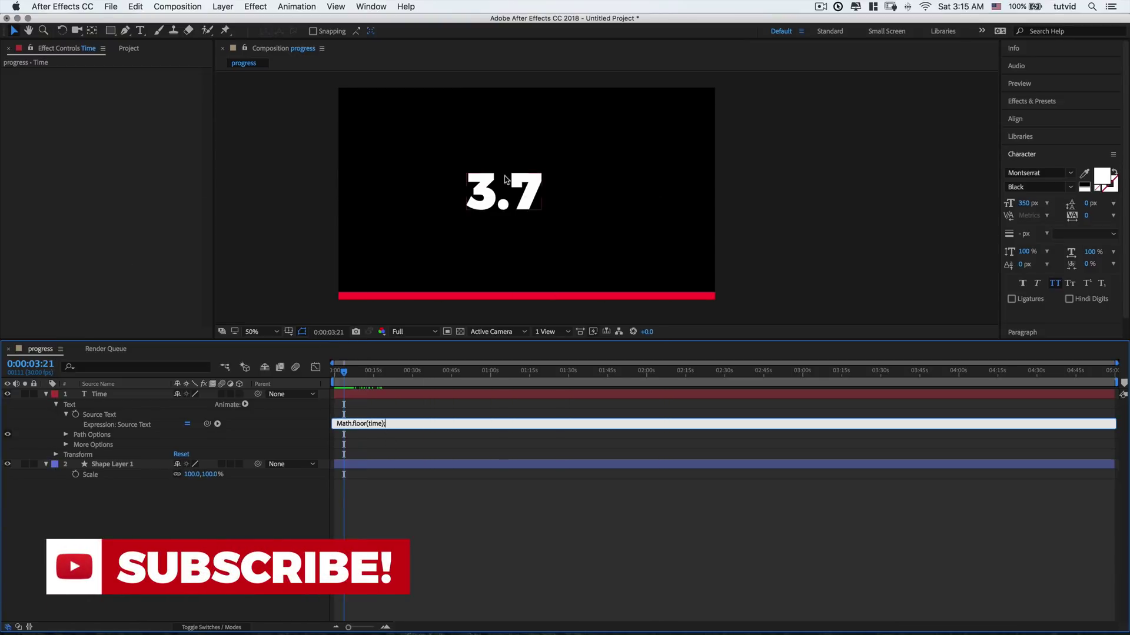
# Commit the Math.floor(time); expression and scrub to check the counter shows whole seconds
pyautogui.moveTo(346, 375)
pyautogui.mouseDown()
pyautogui.moveTo(359, 374)
pyautogui.moveTo(328, 377)
pyautogui.mouseUp()
pyautogui.press('space')
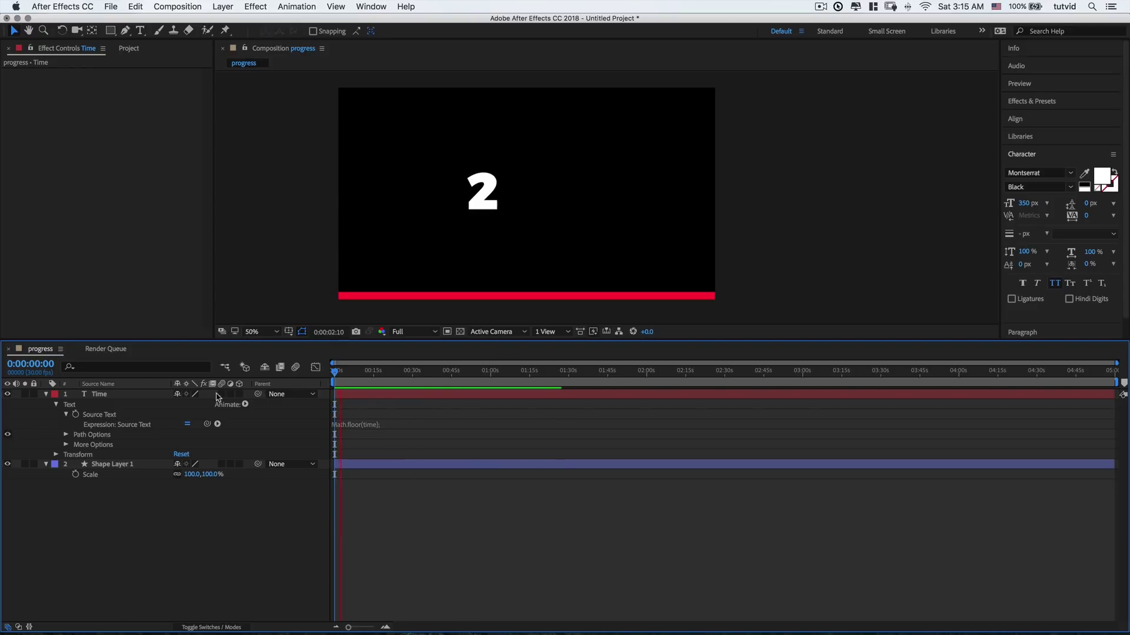
# Scrub to about 0:00:30 to confirm the counter reads 30, then open the Math.floor(time) expression
pyautogui.press('space')
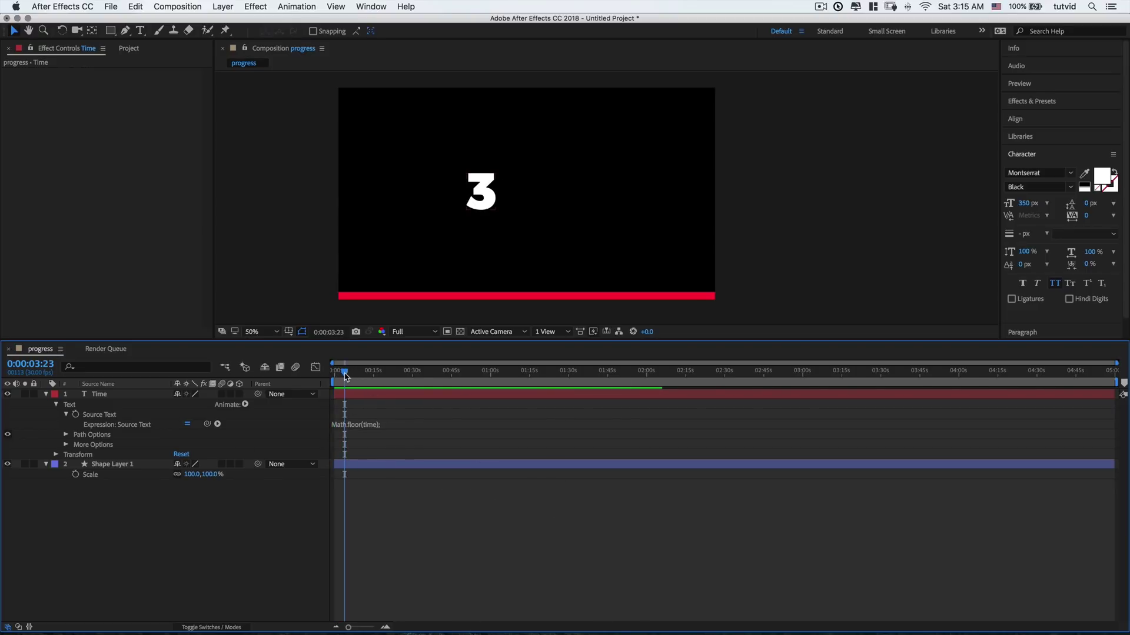
pyautogui.moveTo(345, 377); pyautogui.dragTo(415, 378)
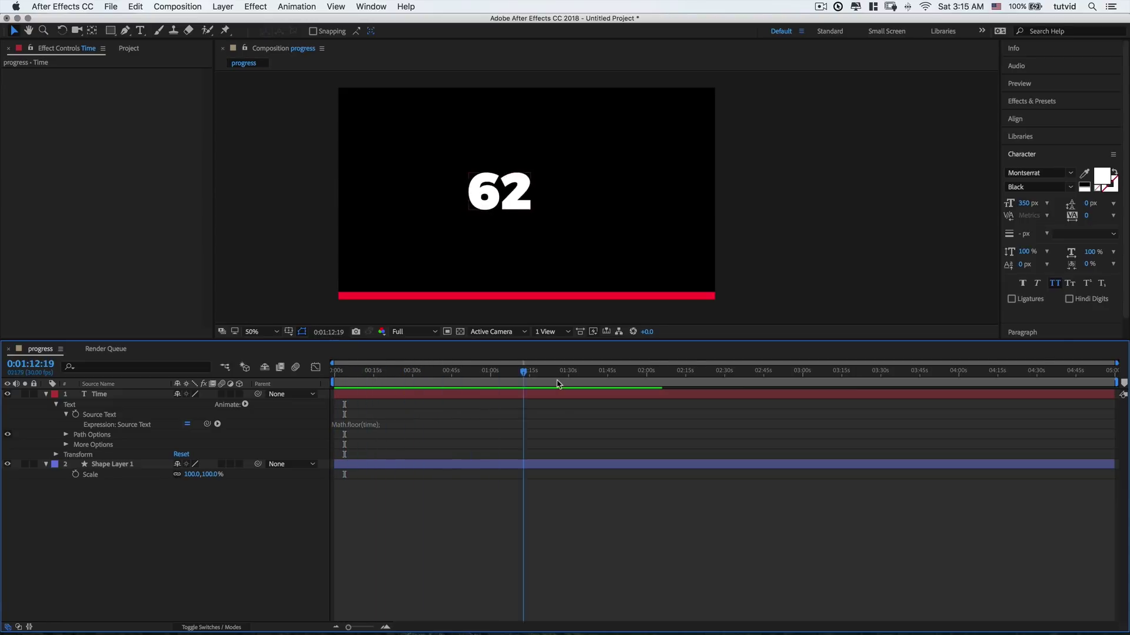
pyautogui.moveTo(558, 384); pyautogui.dragTo(333, 374)
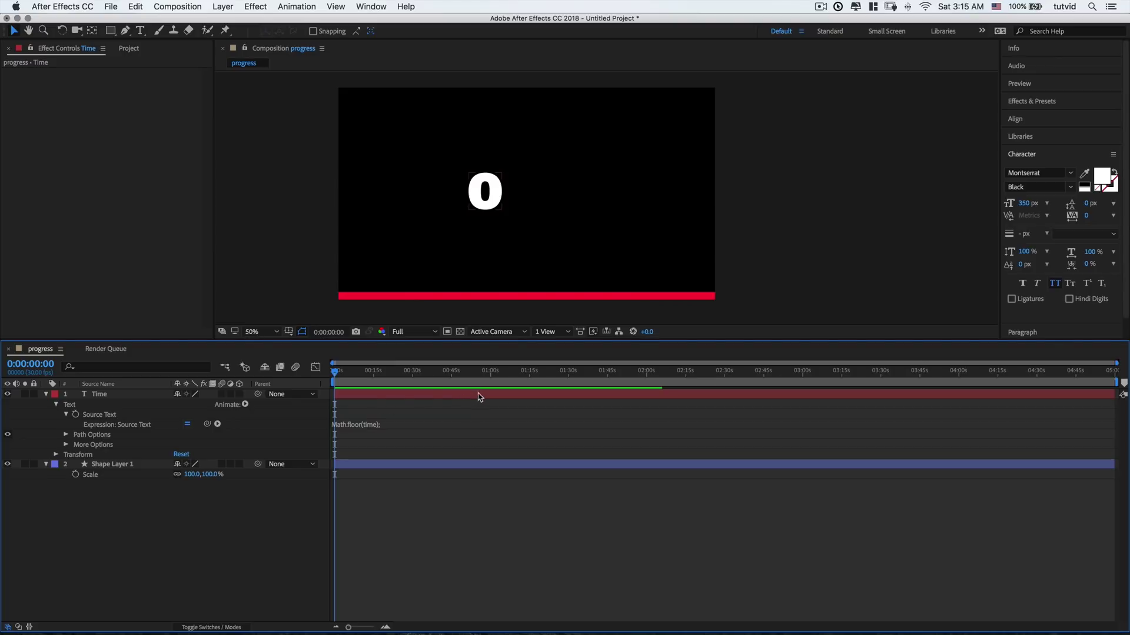
pyautogui.moveTo(410, 381); pyautogui.dragTo(415, 377)
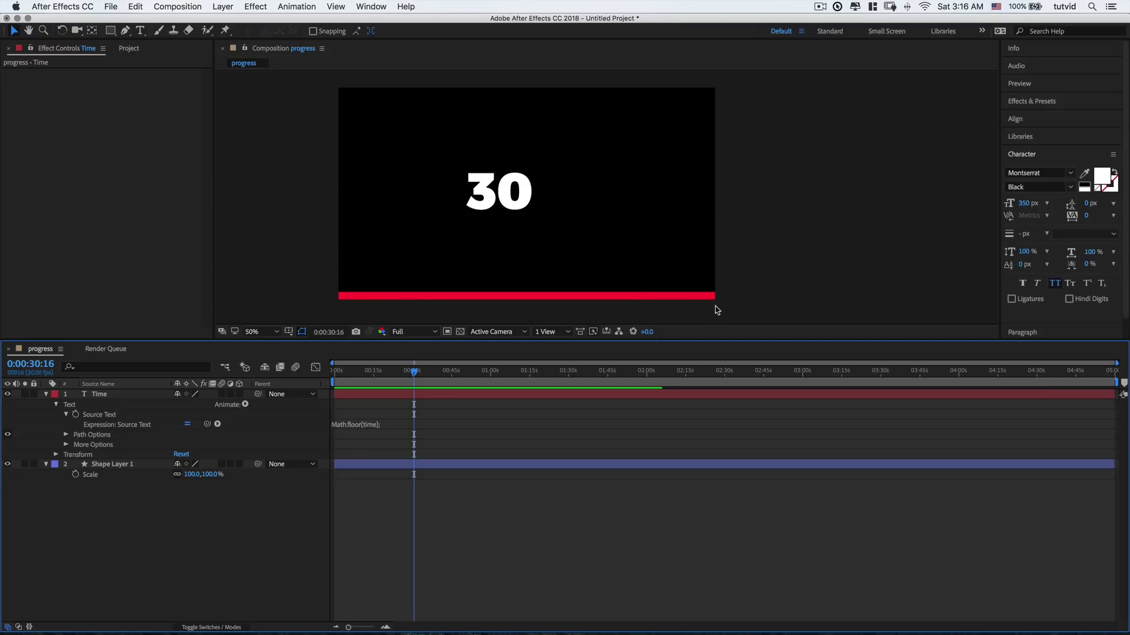
pyautogui.click(358, 424)
# Hide and collapse the Time counter layer, return the playhead to 0, and select Shape Layer 1
pyautogui.click(116, 395)
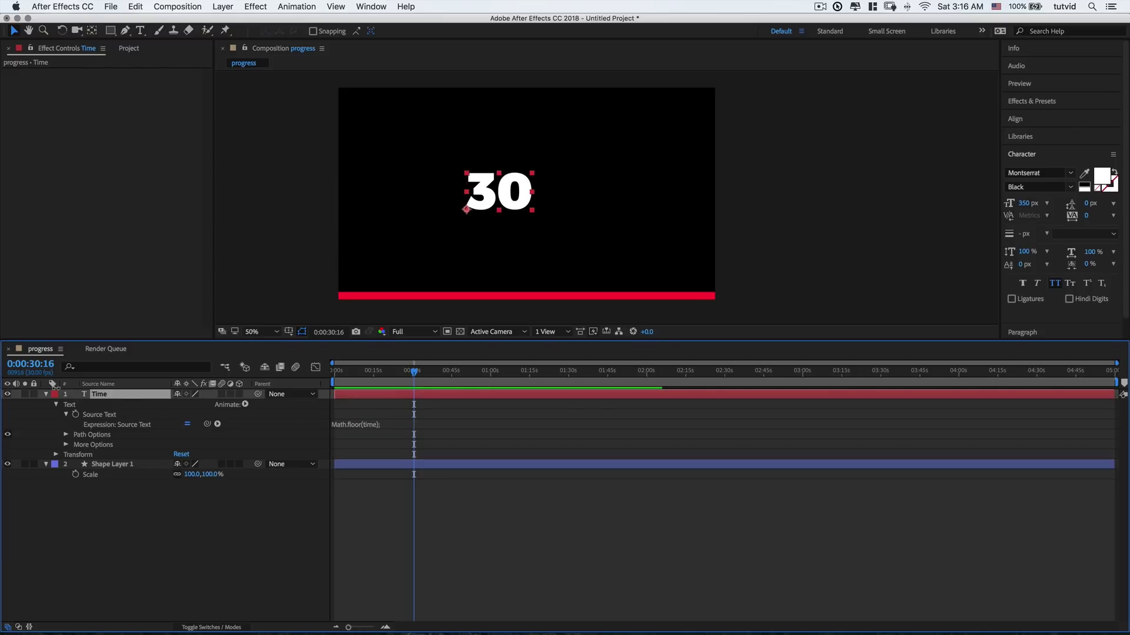
pyautogui.click(8, 394)
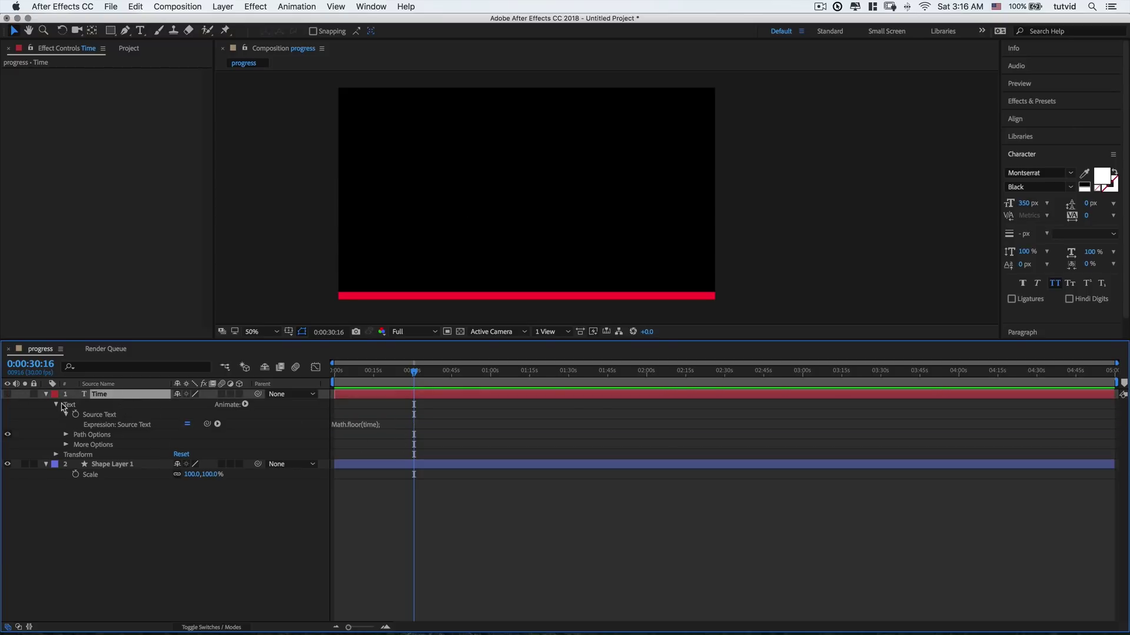
pyautogui.click(46, 395)
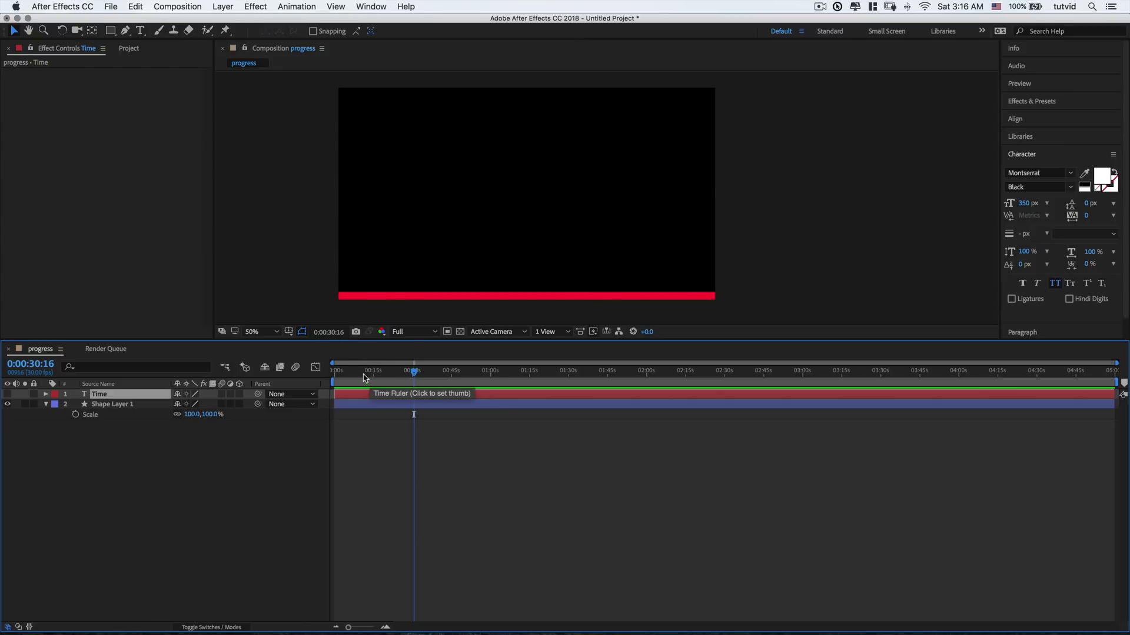
pyautogui.moveTo(349, 377); pyautogui.dragTo(339, 366)
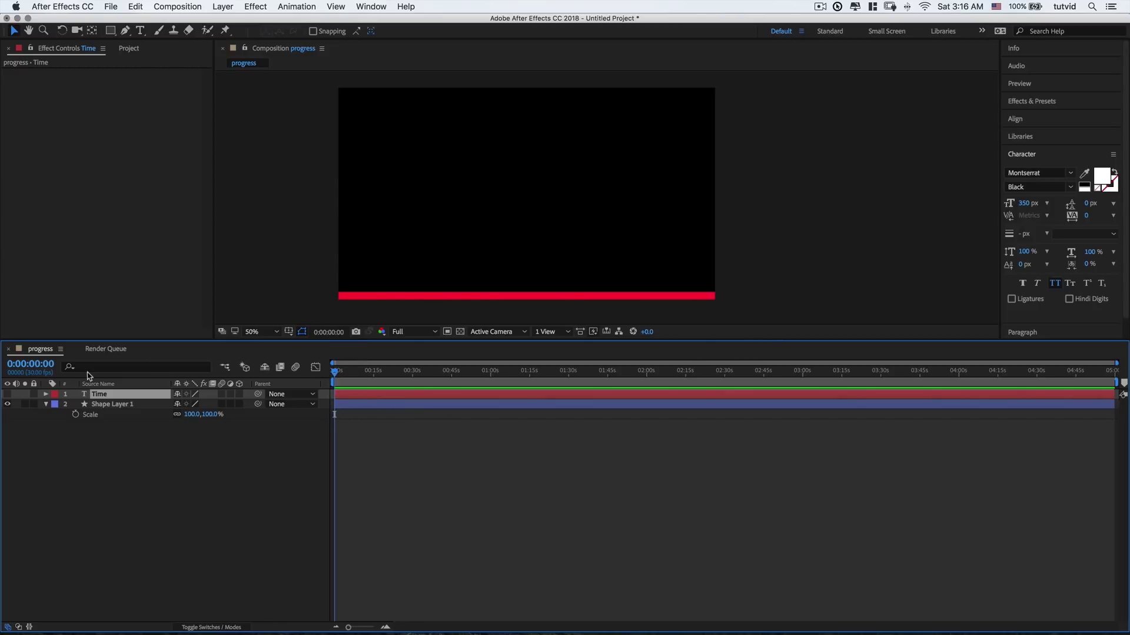
pyautogui.click(137, 403)
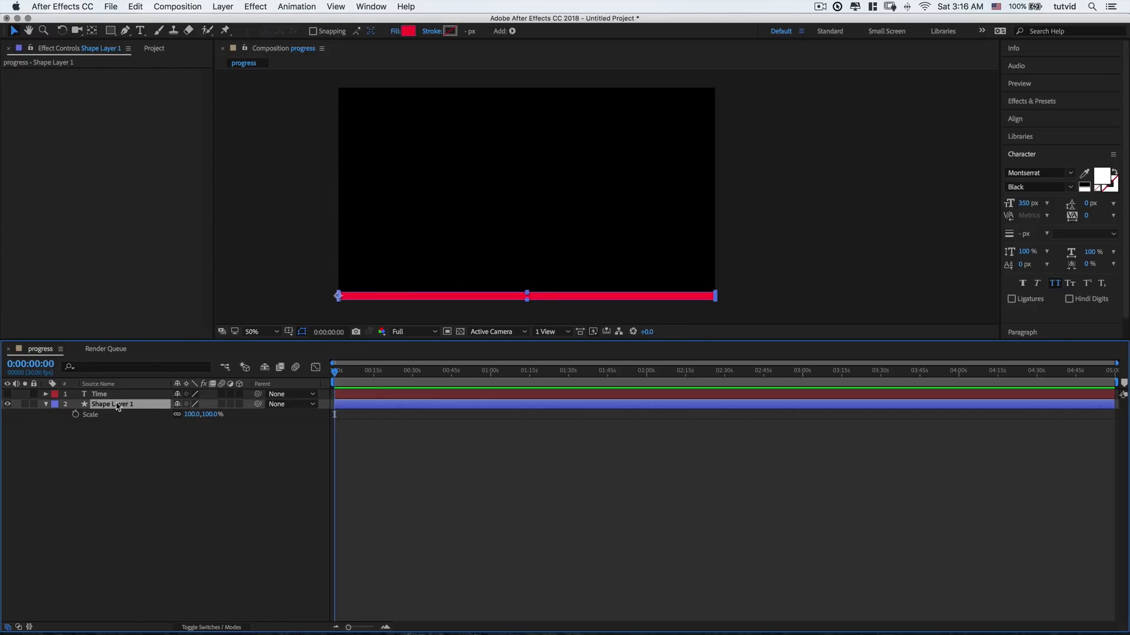
# Reveal the bar's Scale property and give it a simple time expression
pyautogui.press('s')
pyautogui.press('s')
pyautogui.keyDown('alt'); pyautogui.click(76, 414); pyautogui.keyUp('alt')
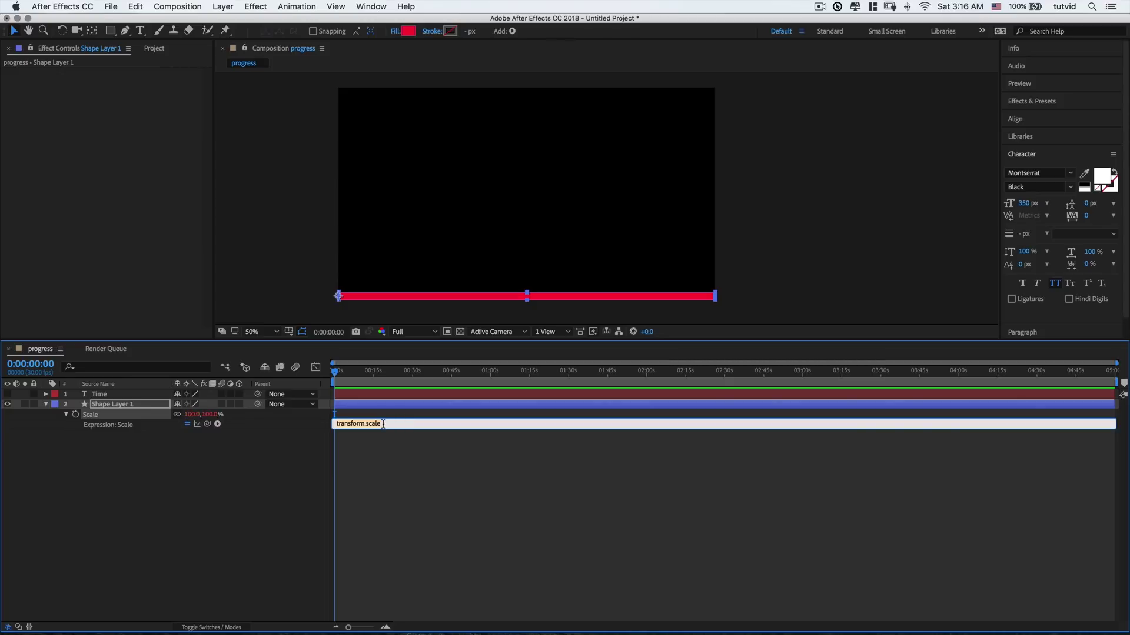
pyautogui.write('time')
pyautogui.click(383, 494)
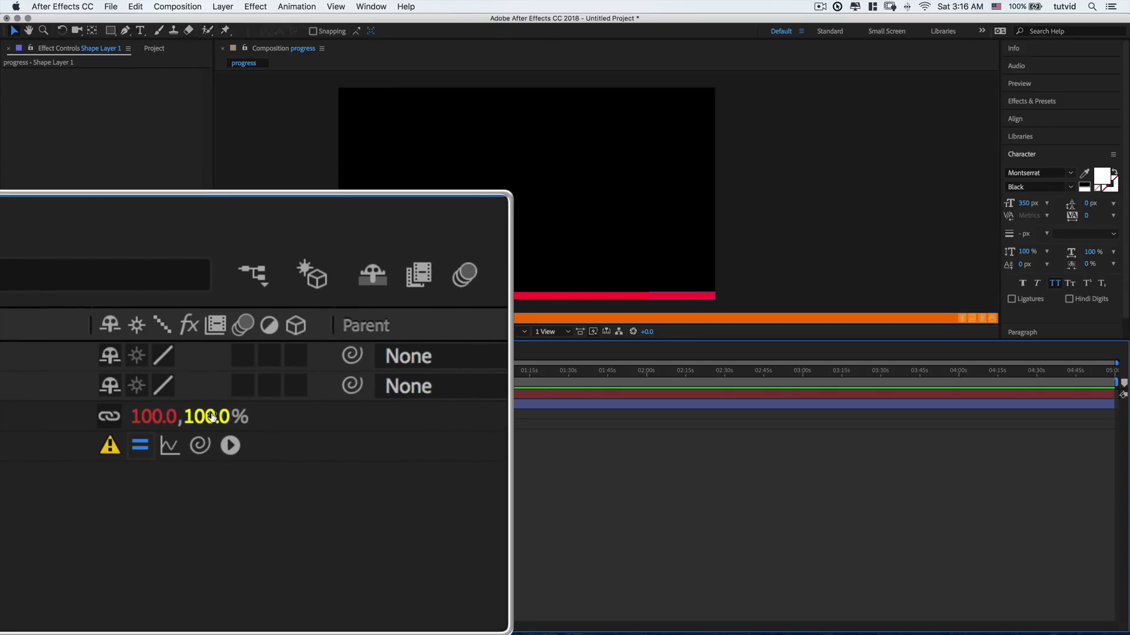
# Rewrite the Scale expression as [time,time] and scrub to about 28 seconds to watch the bar grow
pyautogui.click(337, 423)
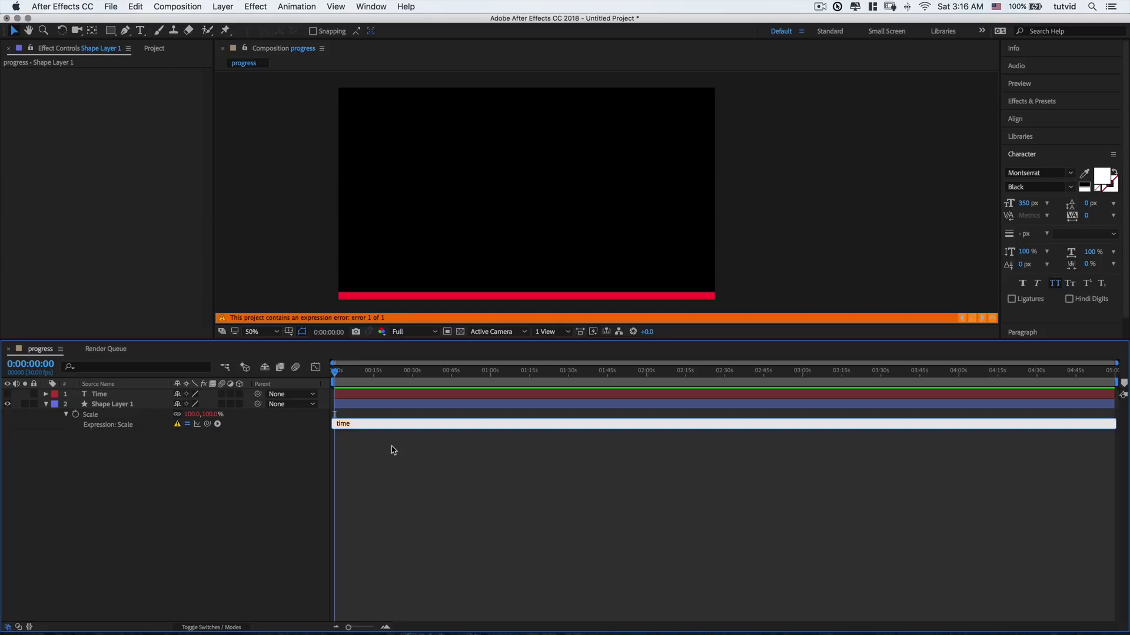
pyautogui.write('[')
pyautogui.write('time]')
pyautogui.write(',time')
pyautogui.write(';')
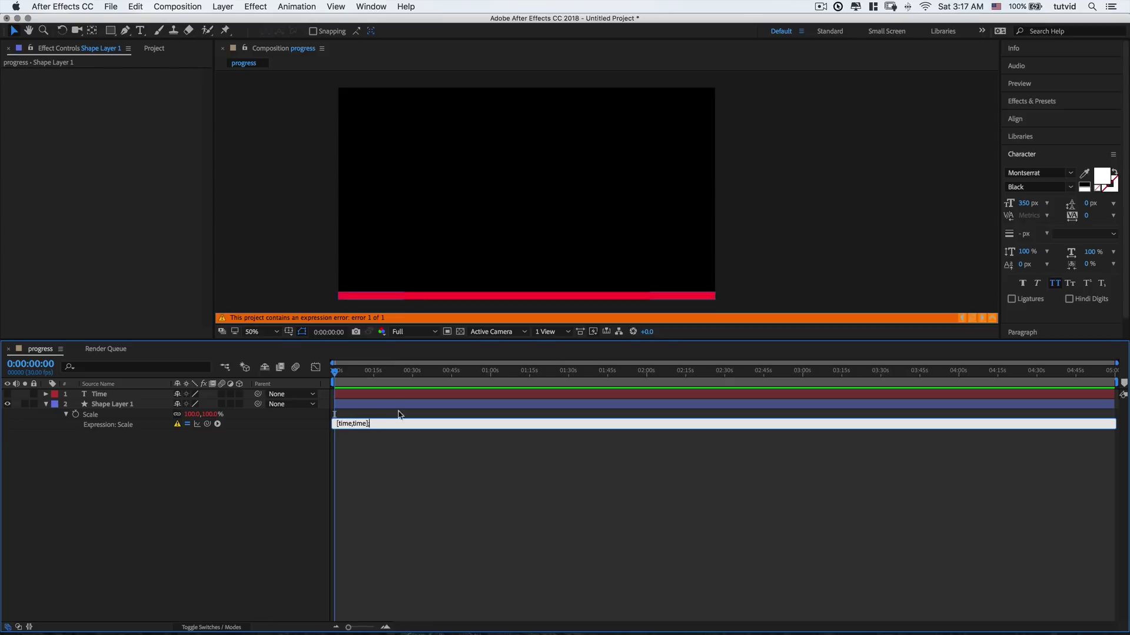
pyautogui.click(303, 524)
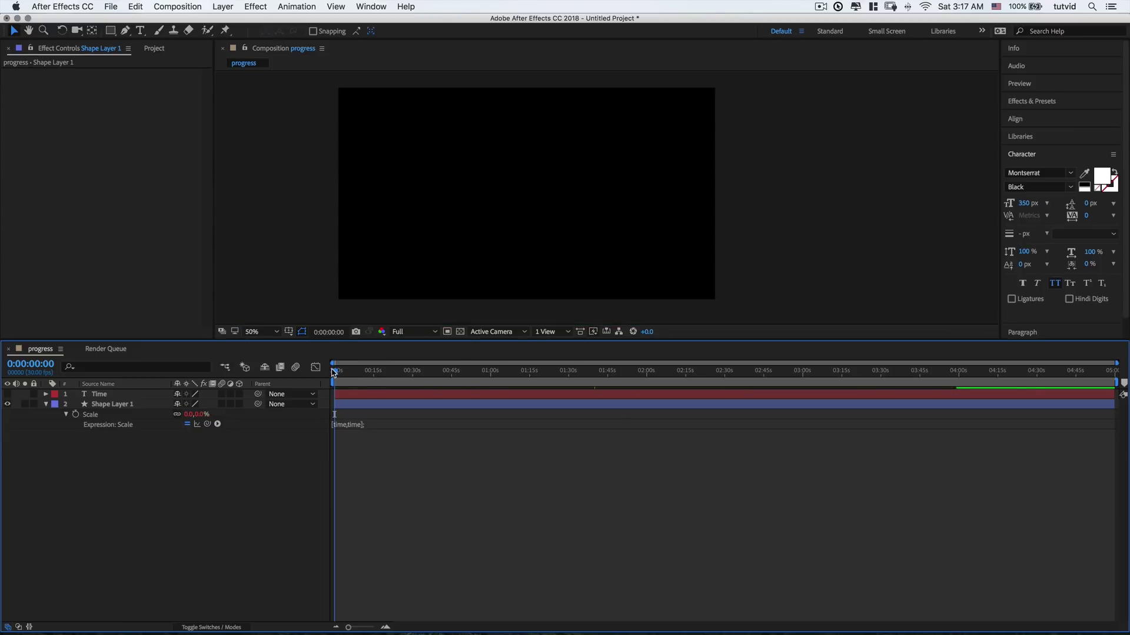
pyautogui.moveTo(335, 372); pyautogui.dragTo(296, 439)
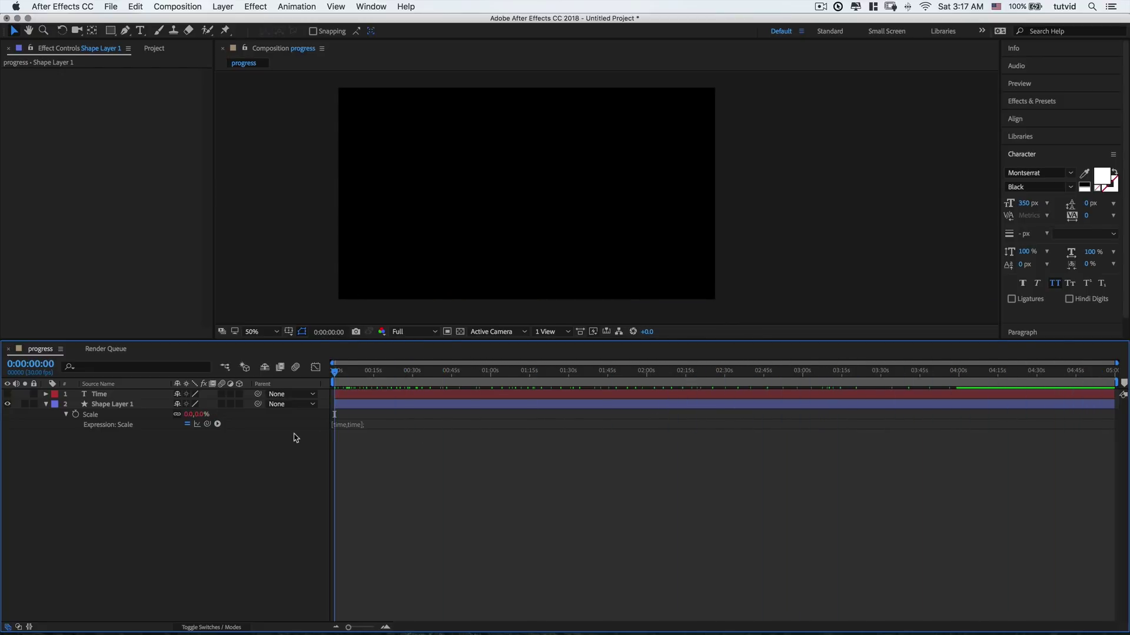
pyautogui.click(360, 423)
# Replace both time values in the Scale expression with 2560 and 500
pyautogui.doubleClick(346, 423)
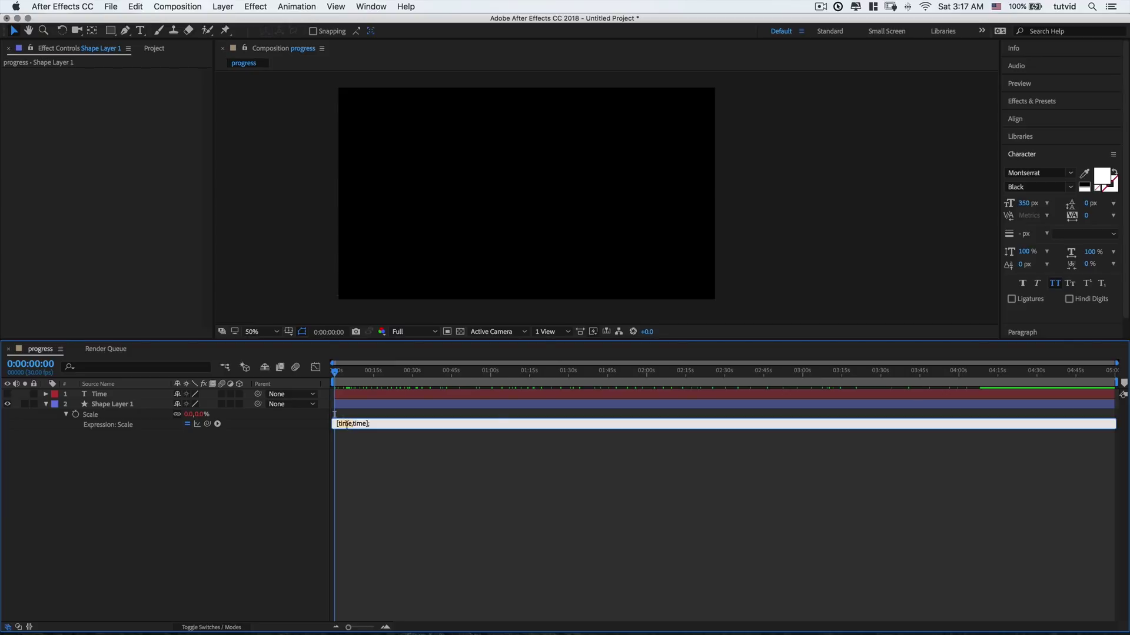
pyautogui.write('2560')
pyautogui.doubleClick(363, 423)
pyautogui.write('500')
pyautogui.press('KP_Enter')
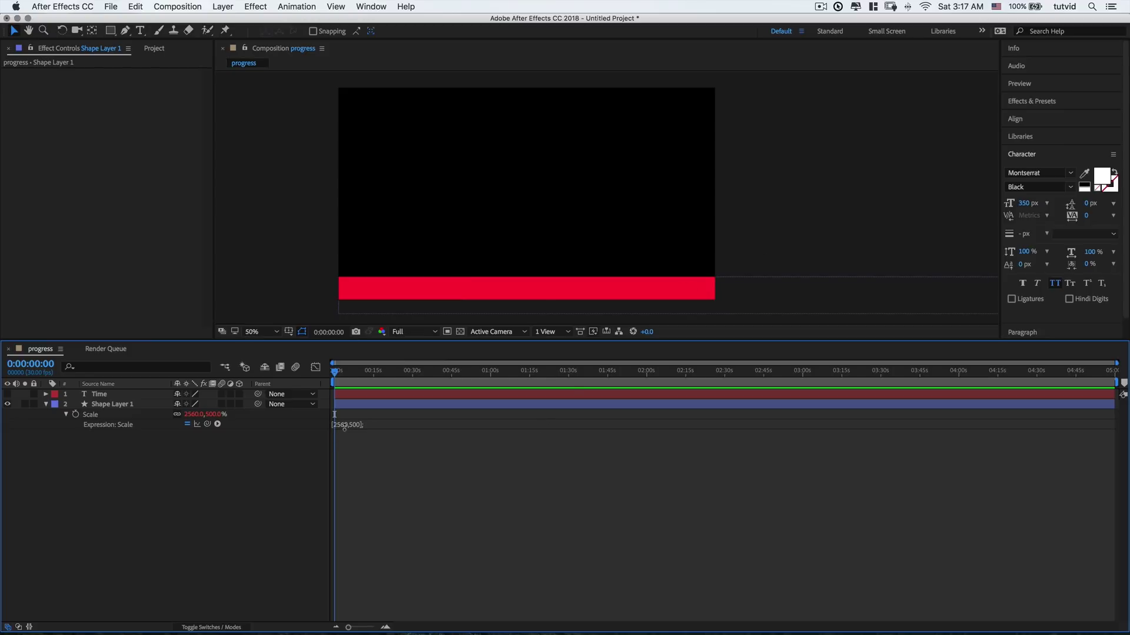
# Select all the Scale expression text and erase it
pyautogui.click(347, 425)
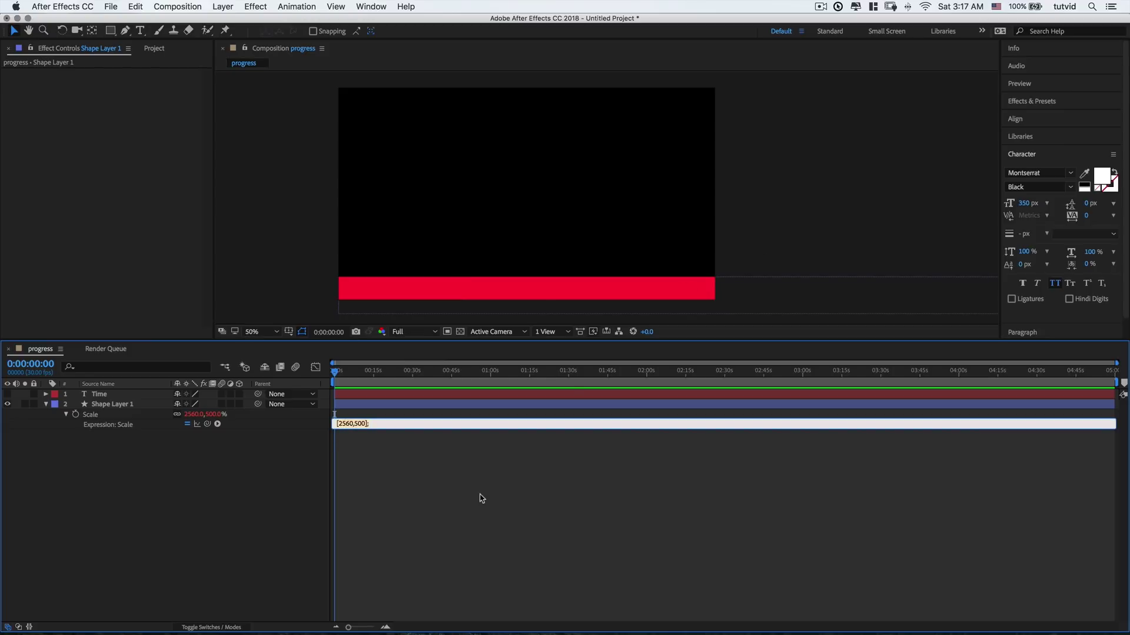
pyautogui.press('super+a')
pyautogui.write('200, 20')
pyautogui.press('BackSpace')
pyautogui.press('BackSpace')
pyautogui.press('BackSpace')
pyautogui.press('BackSpace')
pyautogui.press('BackSpace')
pyautogui.press('BackSpace')
pyautogui.press('BackSpace')
# Remove the Scale expression to restore 100%, then add a fresh expression with placeholder text
pyautogui.click(364, 557)
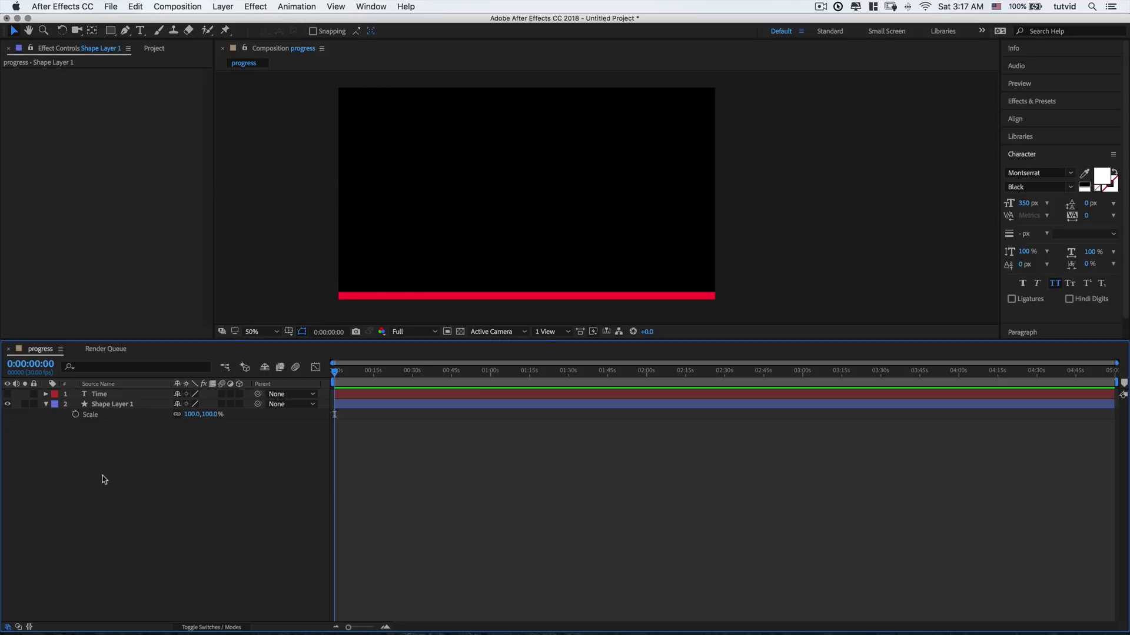
pyautogui.keyDown('alt'); pyautogui.click(75, 415); pyautogui.keyUp('alt')
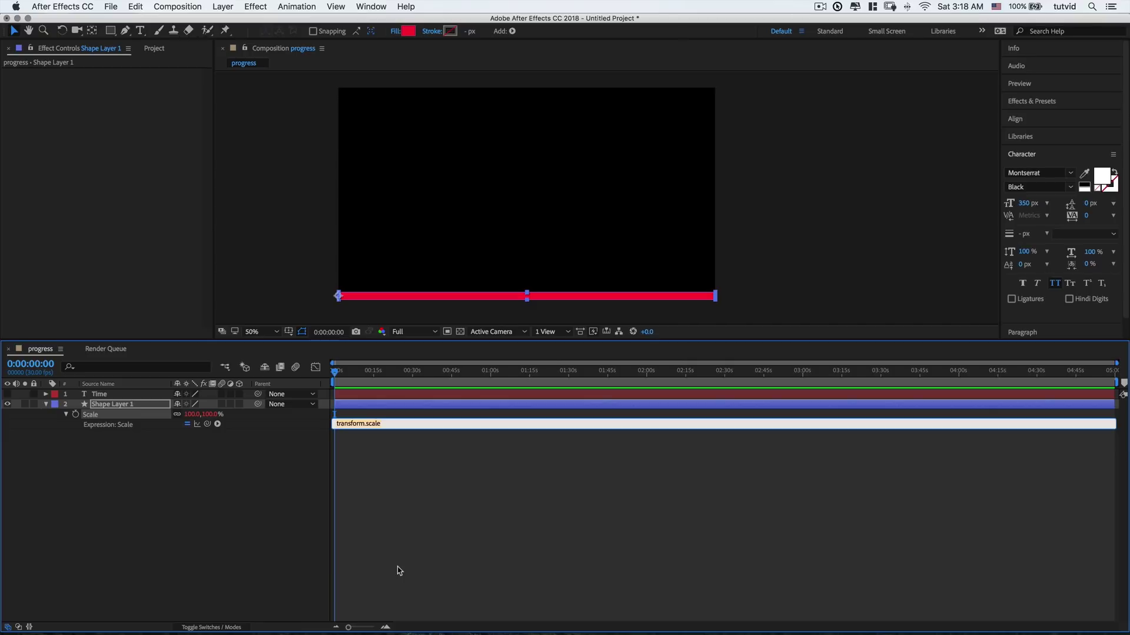
pyautogui.write('ac50')
# Write timeOfProgress = 30 and chunks = 100/timeOfProgress as the Scale expression's first two lines
pyautogui.press('BackSpace')
pyautogui.press('BackSpace')
pyautogui.press('BackSpace')
pyautogui.press('BackSpace')
pyautogui.press('BackSpace')
pyautogui.press('BackSpace')
pyautogui.write('timeOfProgre')
pyautogui.write('30')
pyautogui.press('Return')
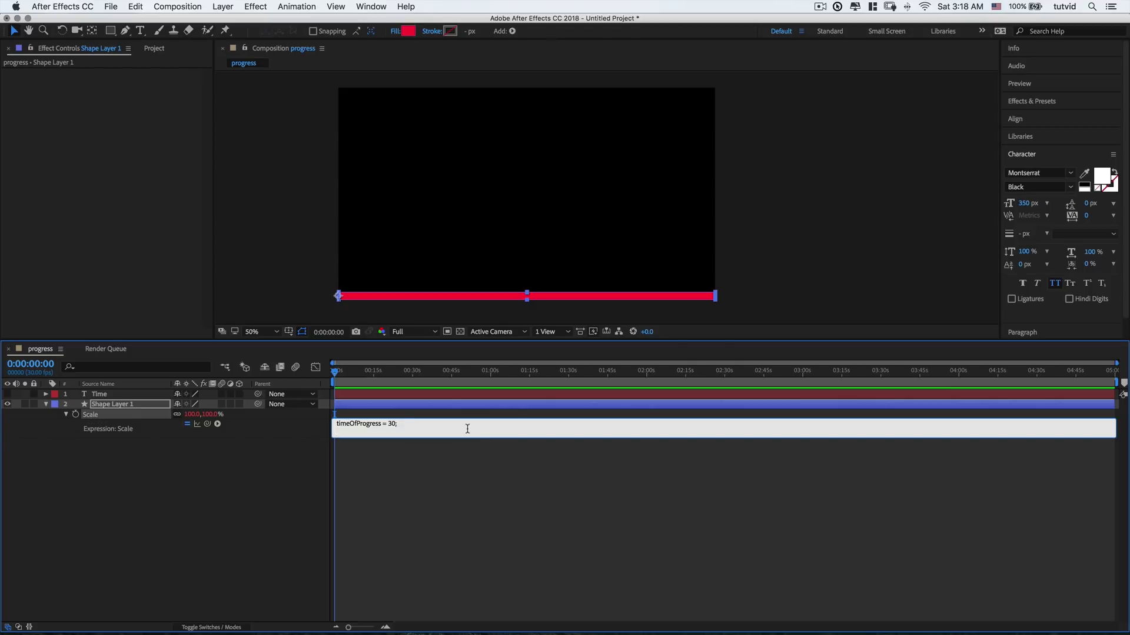
pyautogui.write('chunk')
pyautogui.write('s = 100/timeOfProgress;')
pyautogui.click(412, 474)
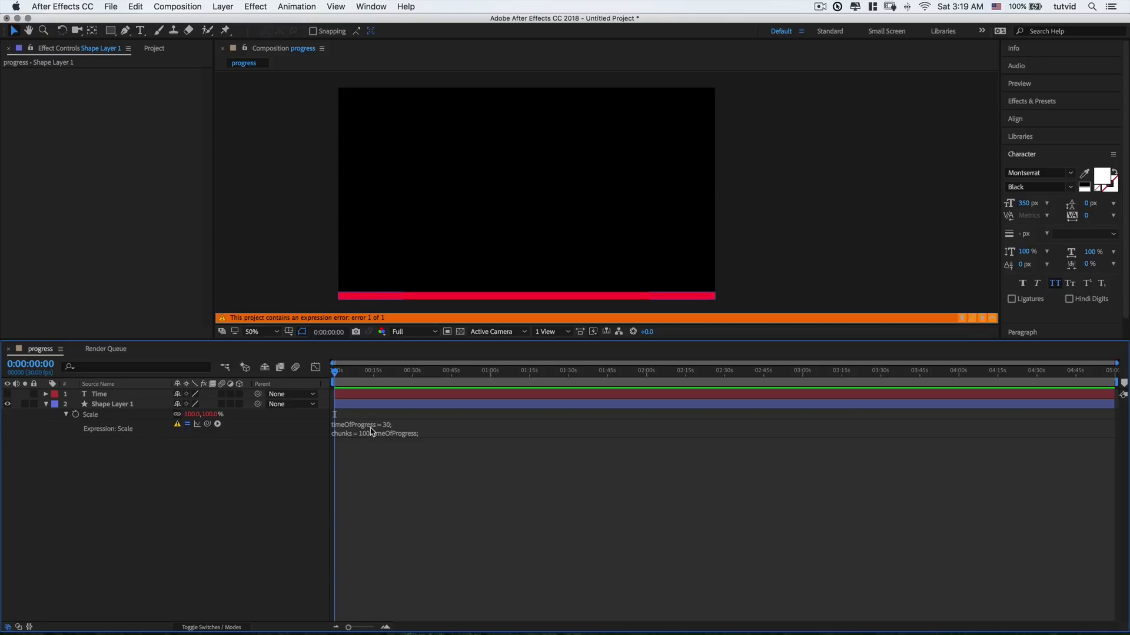
# Add the missing semicolons to both variable lines and start a third expression line
pyautogui.click(350, 428)
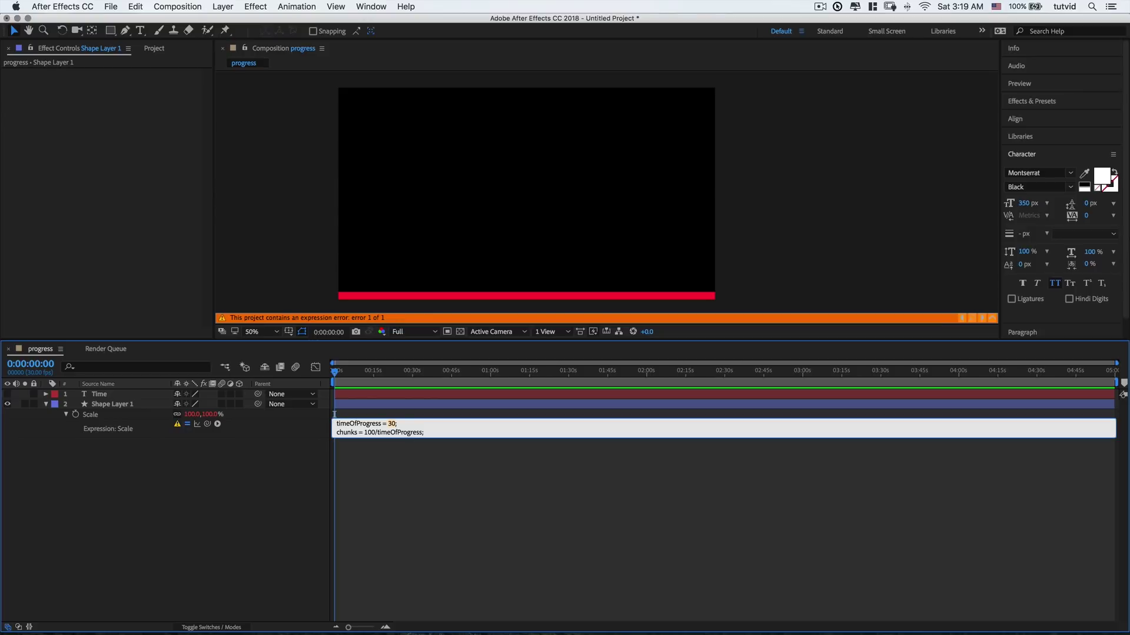
pyautogui.write(';;')
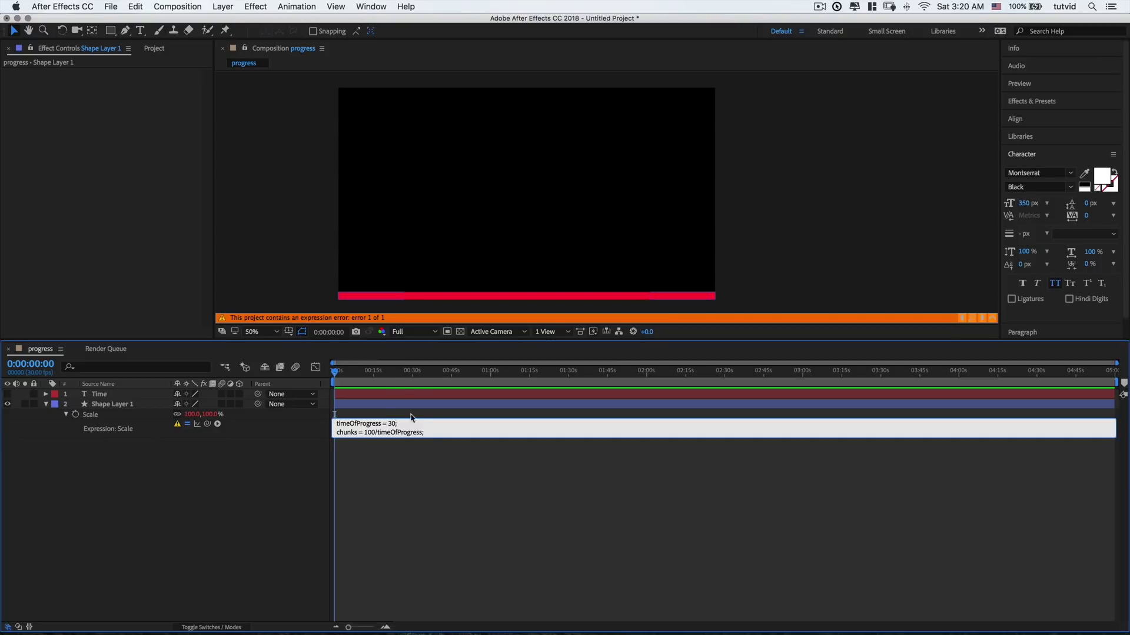
pyautogui.press('Down')
pyautogui.press('Return')
pyautogui.press('Return')
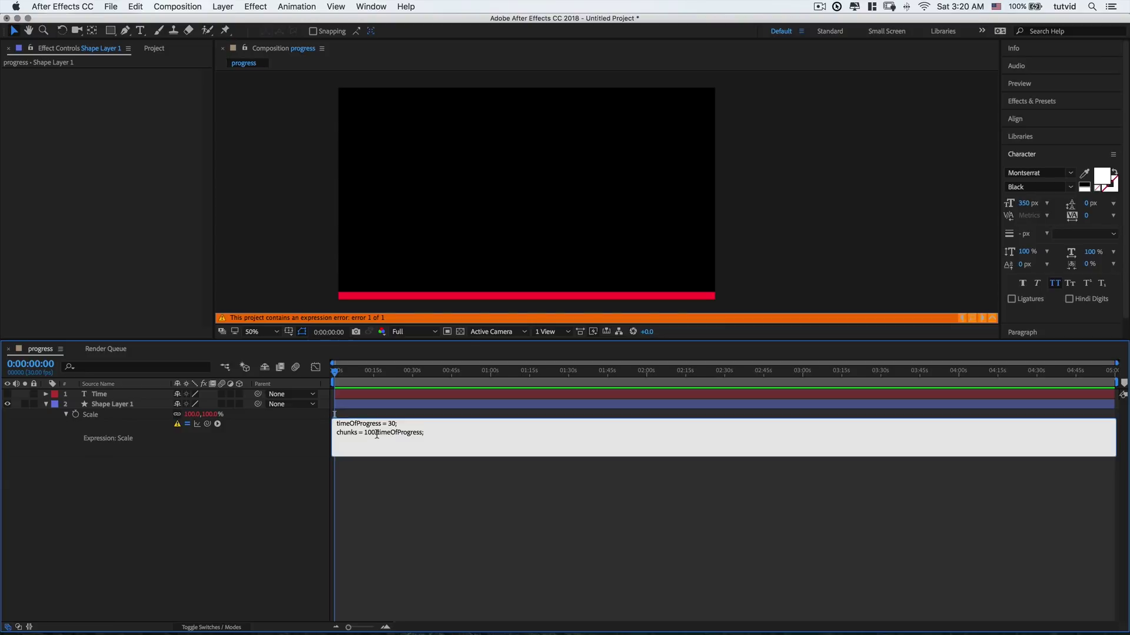
pyautogui.doubleClick(416, 434)
pyautogui.click(351, 435)
pyautogui.moveTo(365, 433); pyautogui.dragTo(405, 433)
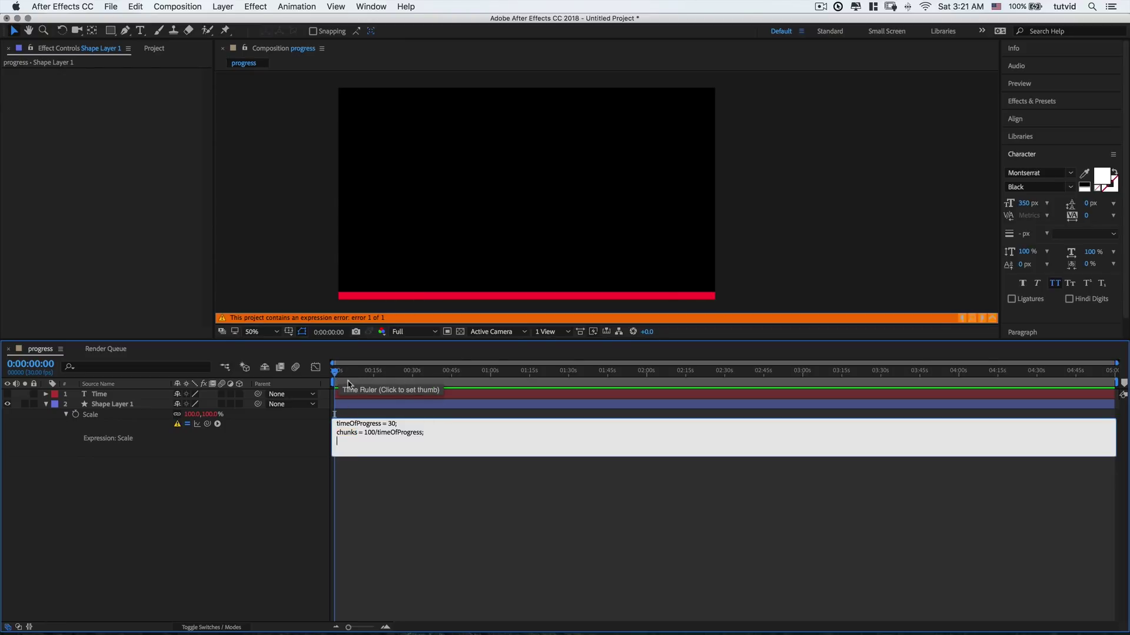
# At about 10 seconds, add [chunks*time, 100] as the third line of the Scale expression
pyautogui.moveTo(336, 376); pyautogui.dragTo(360, 374)
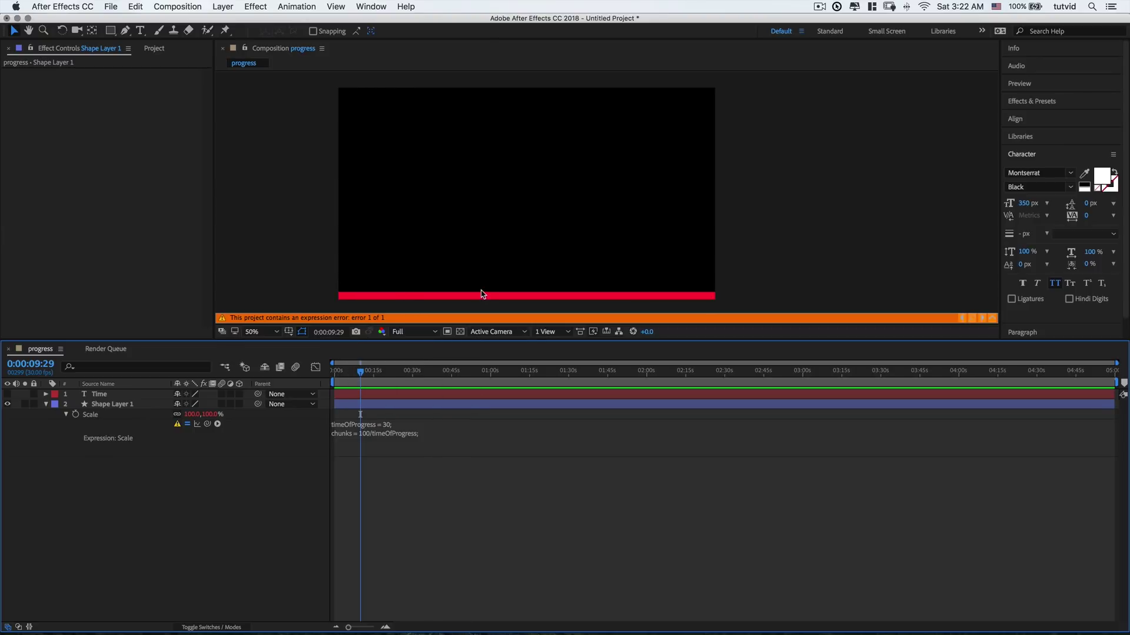
pyautogui.click(347, 440)
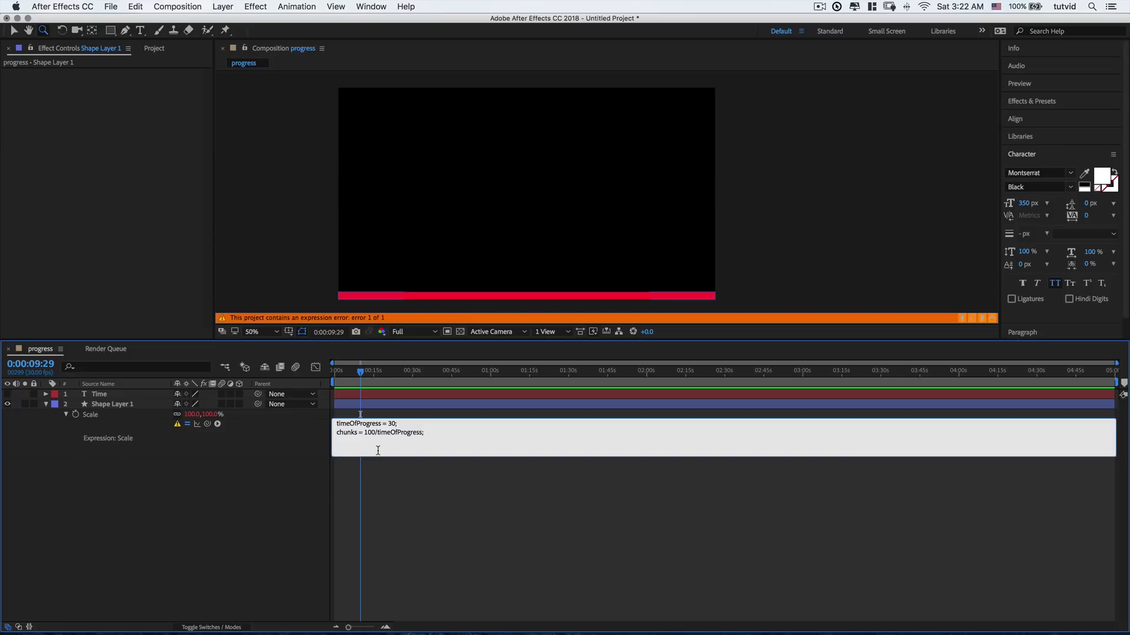
pyautogui.write('[]')
pyautogui.write('chunks')
pyautogui.write('*time')
pyautogui.write(', 100];')
pyautogui.click(300, 544)
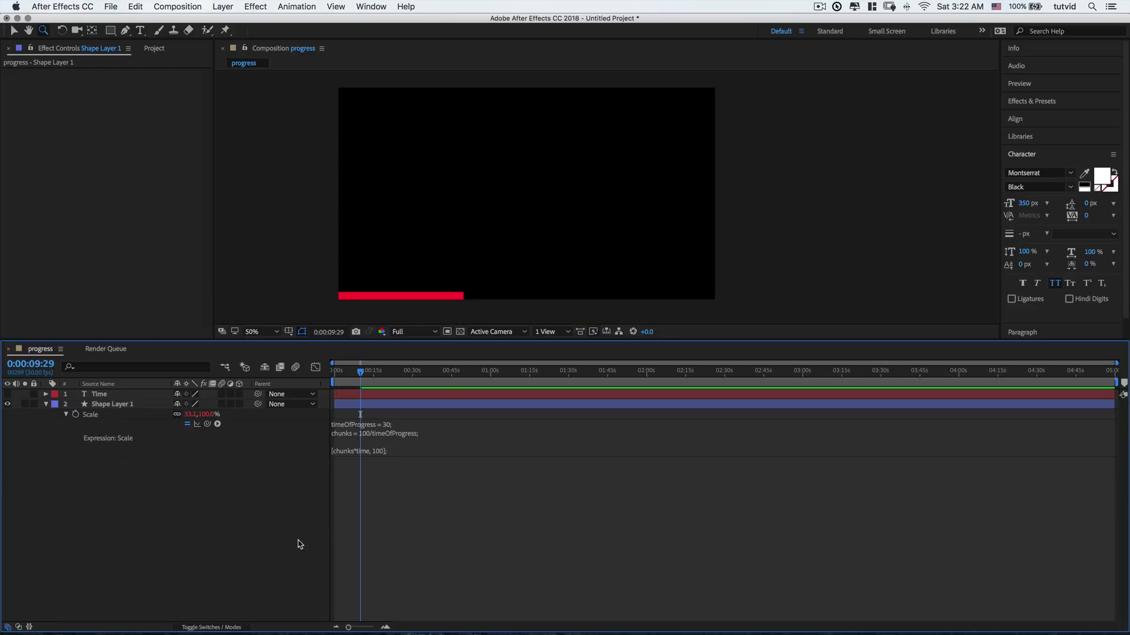
pyautogui.click(332, 372)
pyautogui.click(332, 373)
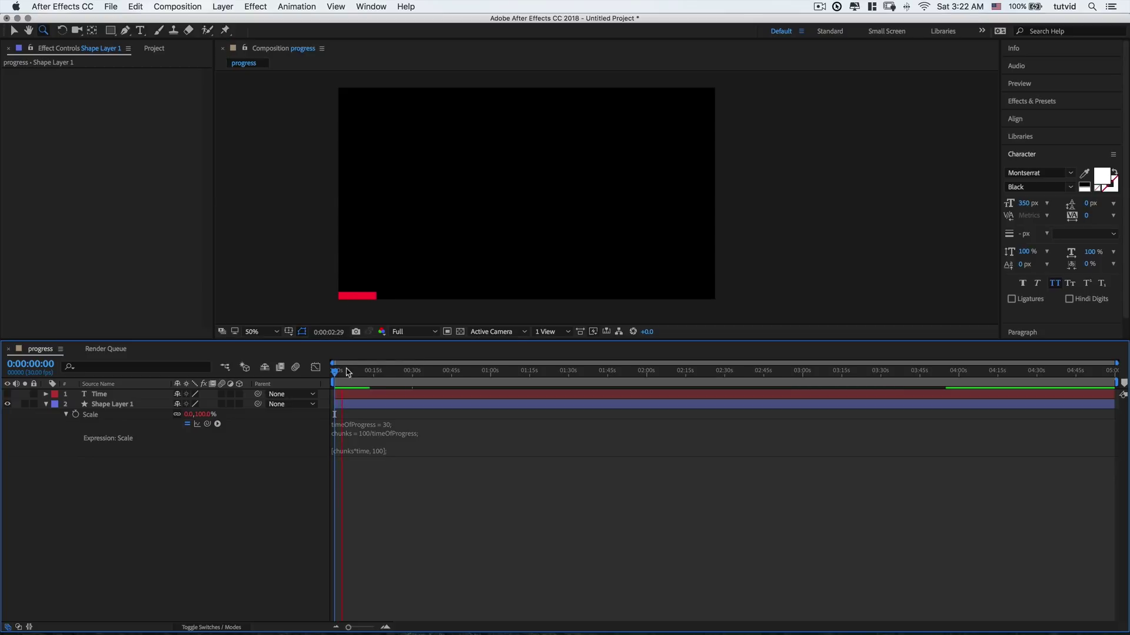
pyautogui.moveTo(347, 372); pyautogui.dragTo(413, 384)
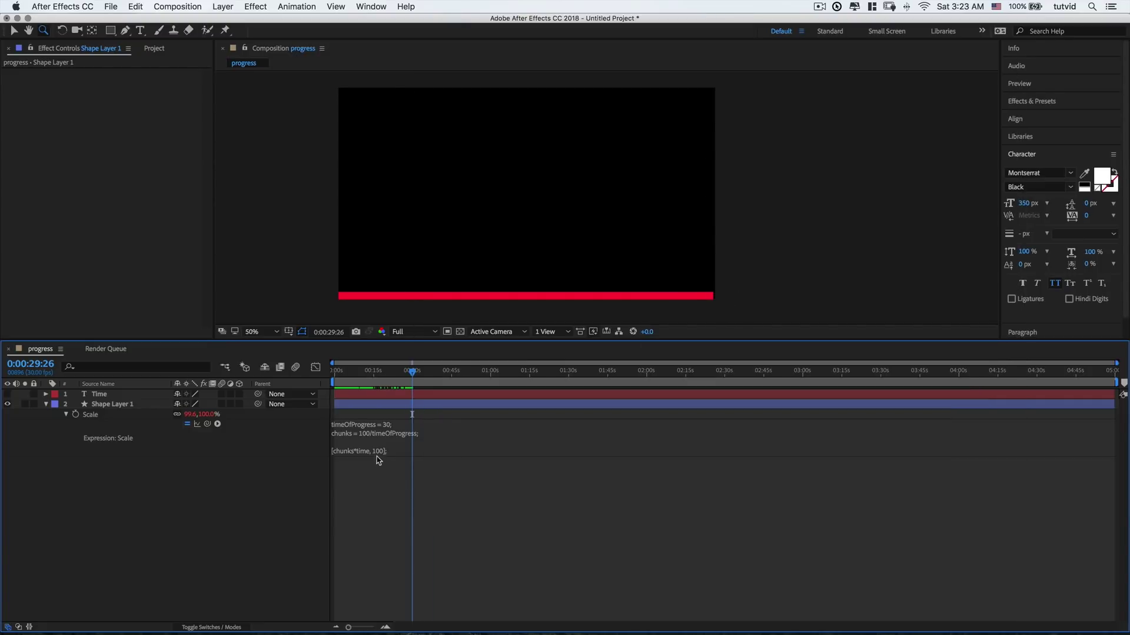
pyautogui.click(361, 450)
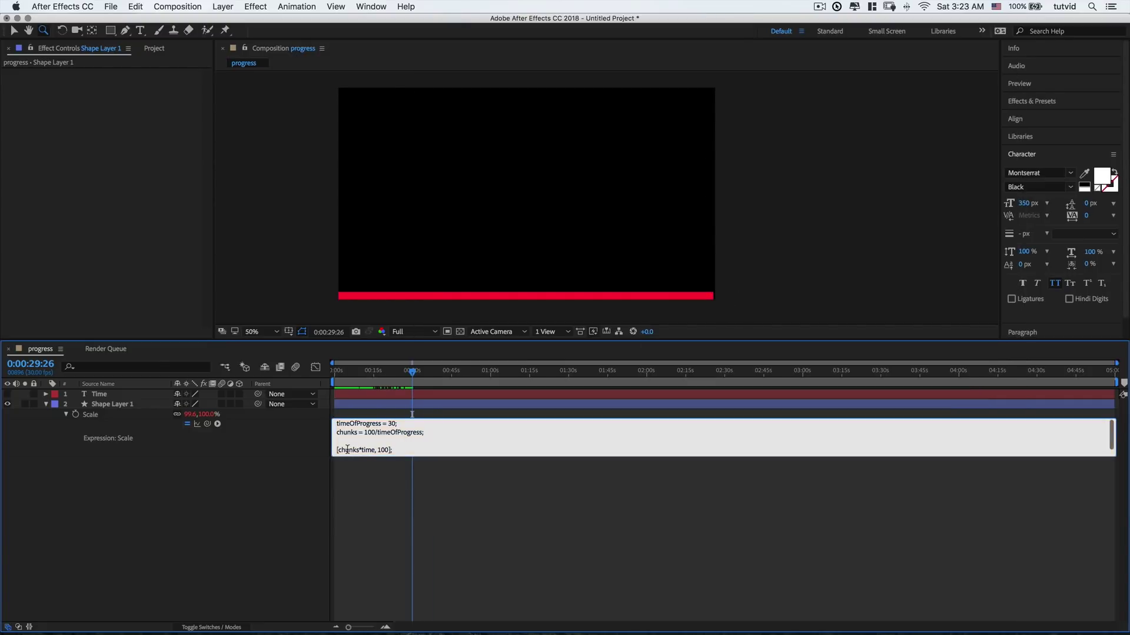
pyautogui.doubleClick(344, 433)
pyautogui.click(360, 450)
pyautogui.moveTo(380, 372)
pyautogui.mouseDown()
pyautogui.moveTo(334, 373)
pyautogui.moveTo(362, 376)
pyautogui.mouseUp()
pyautogui.click(36, 361)
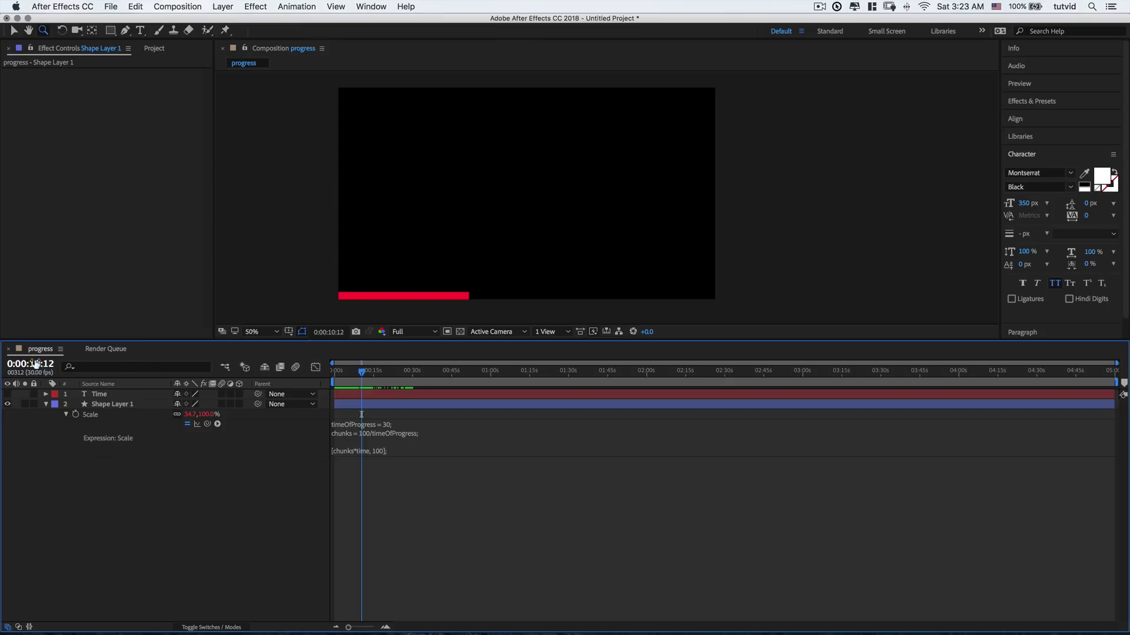
pyautogui.write('10:00')
pyautogui.press('Return')
pyautogui.click(412, 373)
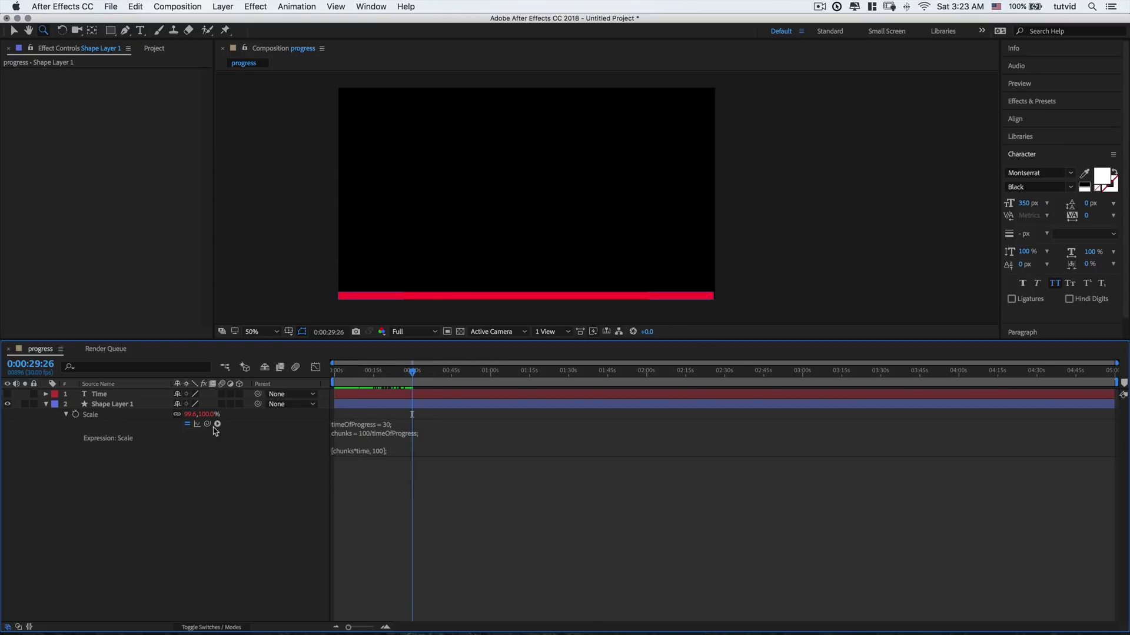
pyautogui.click(390, 424)
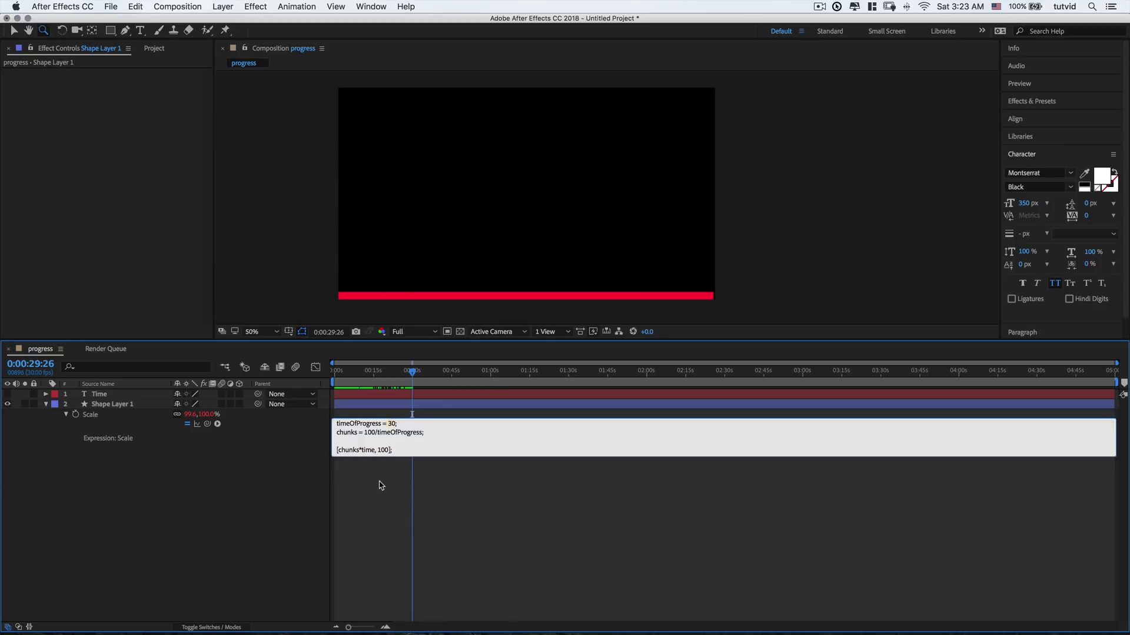
pyautogui.press('BackSpace')
pyautogui.write('6')
pyautogui.click(287, 528)
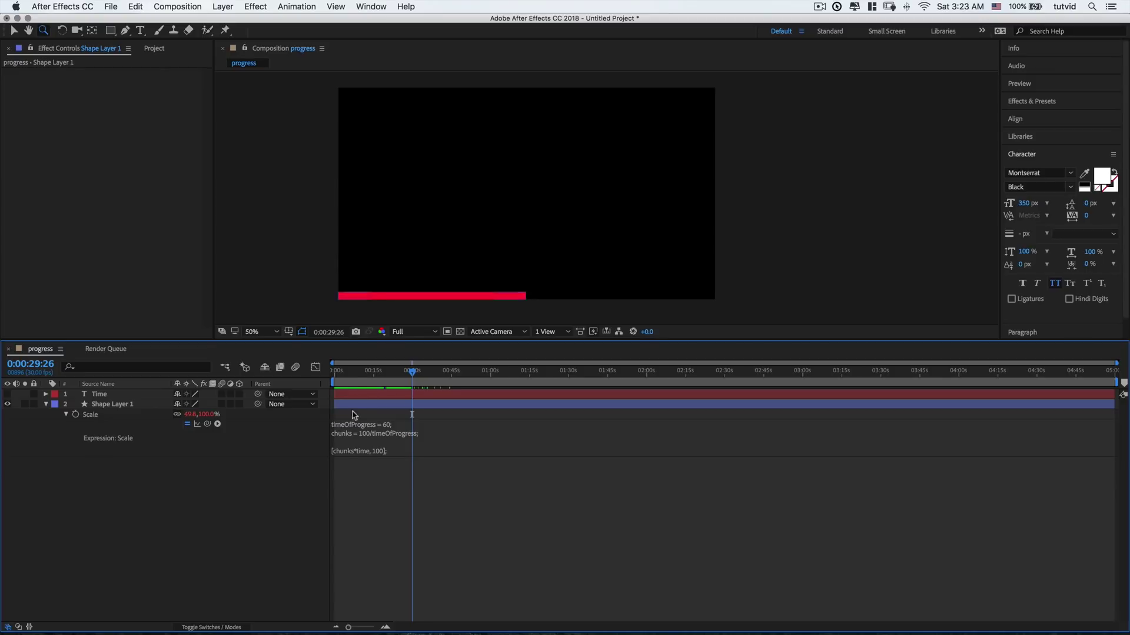
pyautogui.moveTo(361, 374); pyautogui.dragTo(490, 384)
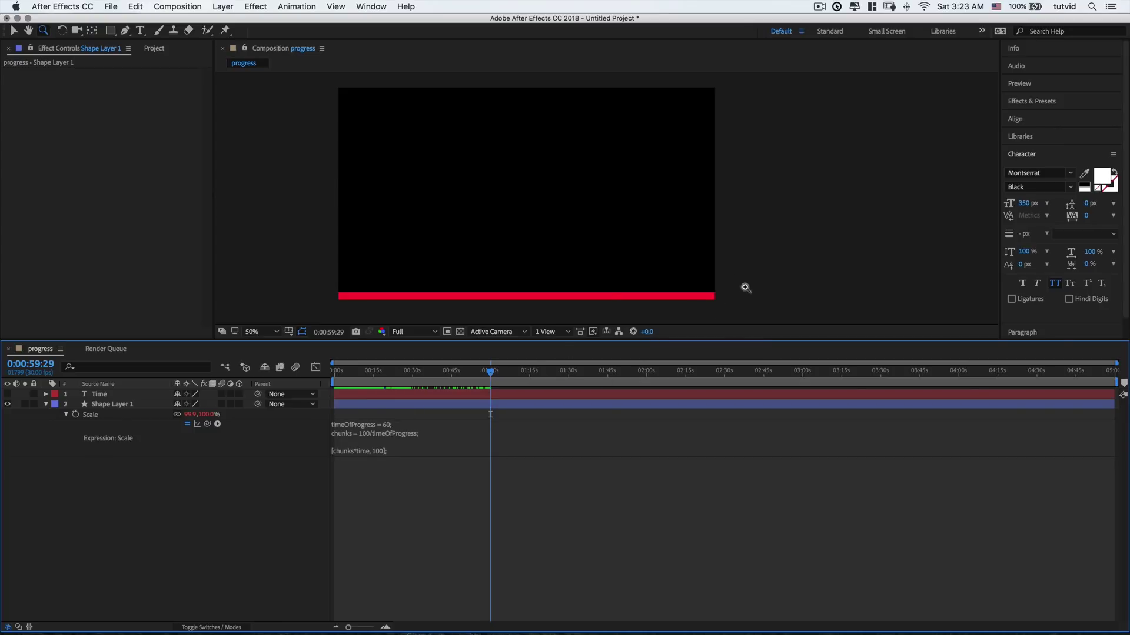
pyautogui.moveTo(490, 374); pyautogui.dragTo(335, 377)
pyautogui.click(392, 424)
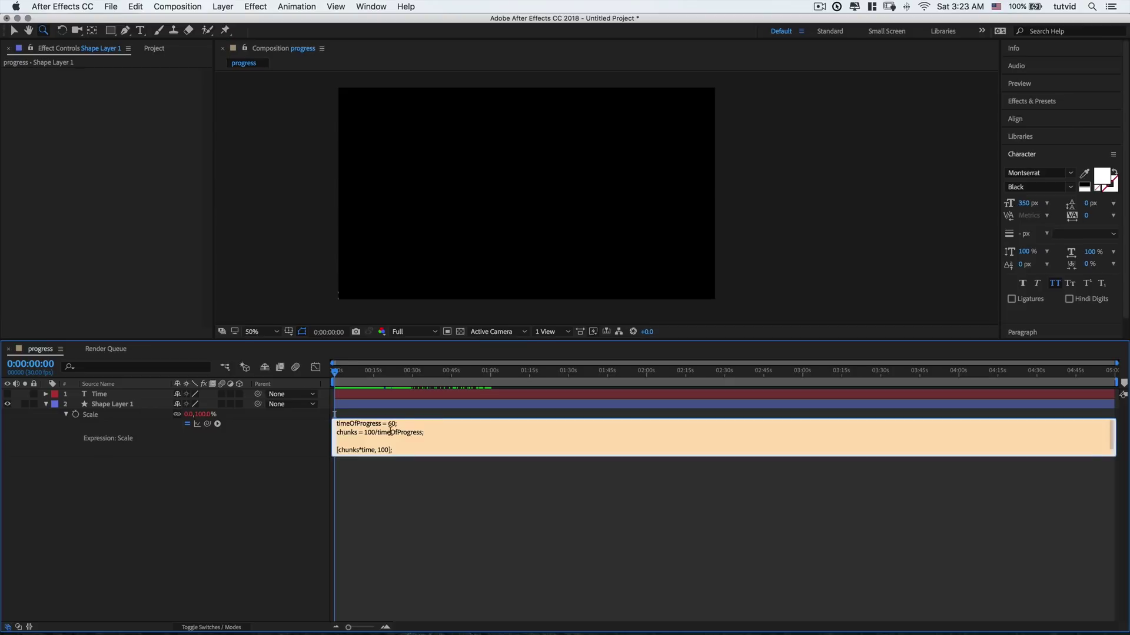
pyautogui.press('BackSpace')
pyautogui.write('3')
pyautogui.click(414, 481)
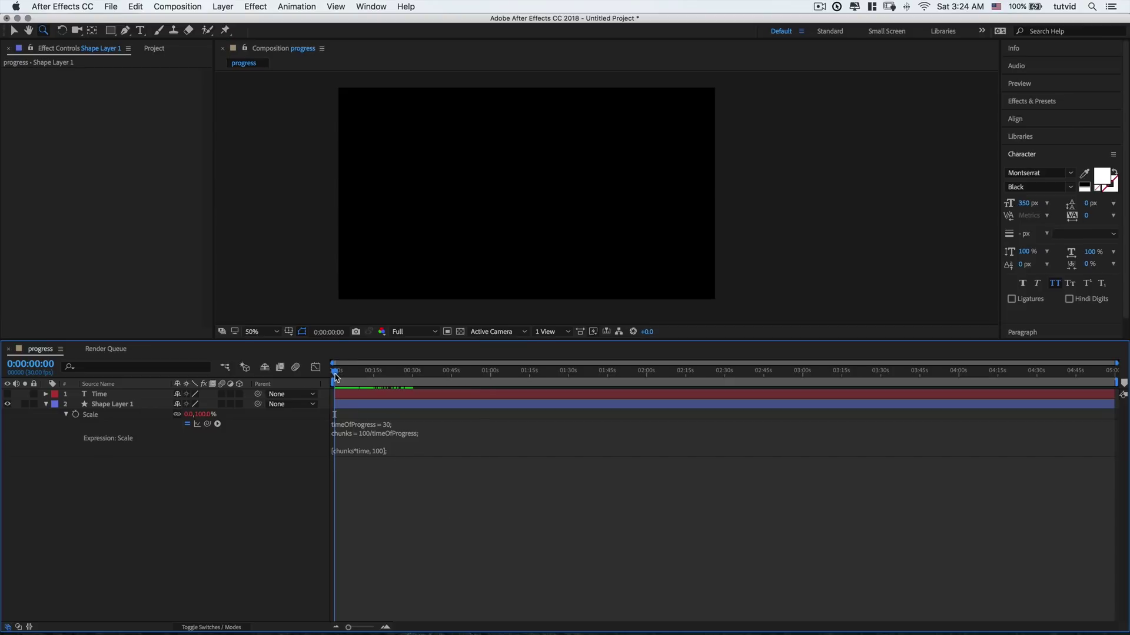
pyautogui.moveTo(336, 375); pyautogui.dragTo(454, 361)
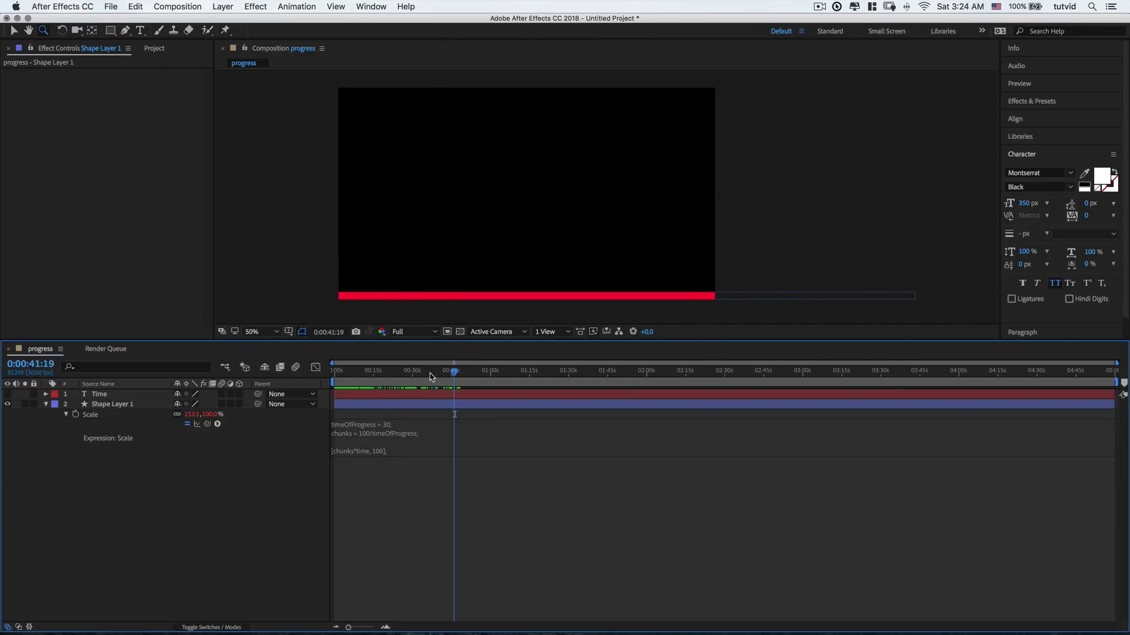
pyautogui.moveTo(455, 369); pyautogui.dragTo(424, 370)
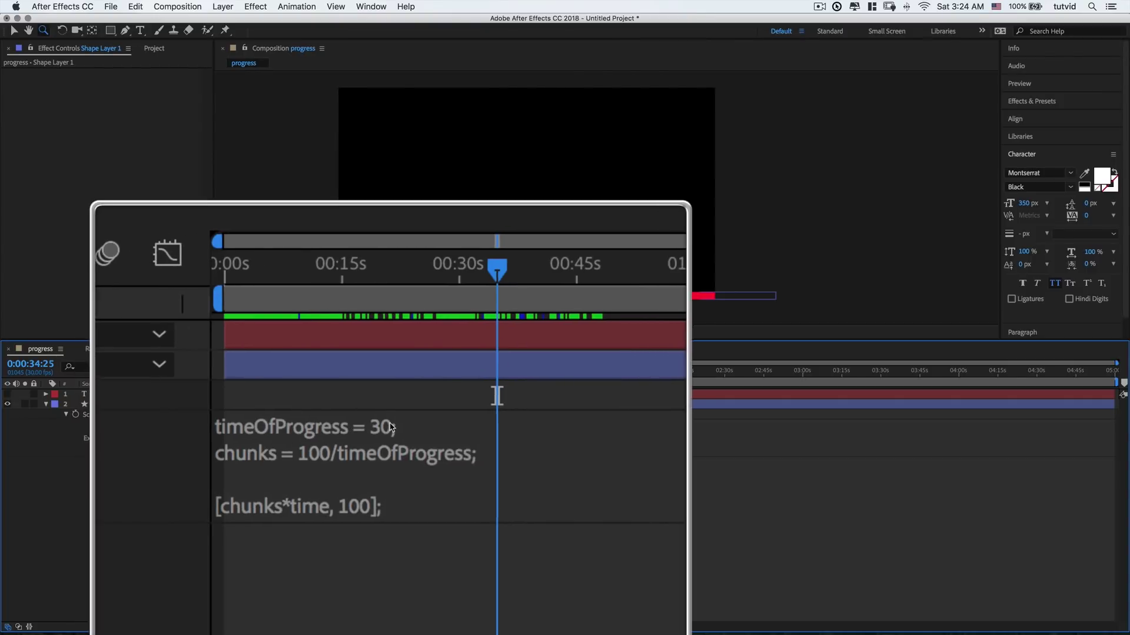
pyautogui.moveTo(426, 374)
pyautogui.mouseDown()
pyautogui.moveTo(466, 371)
pyautogui.moveTo(413, 372)
pyautogui.mouseUp()
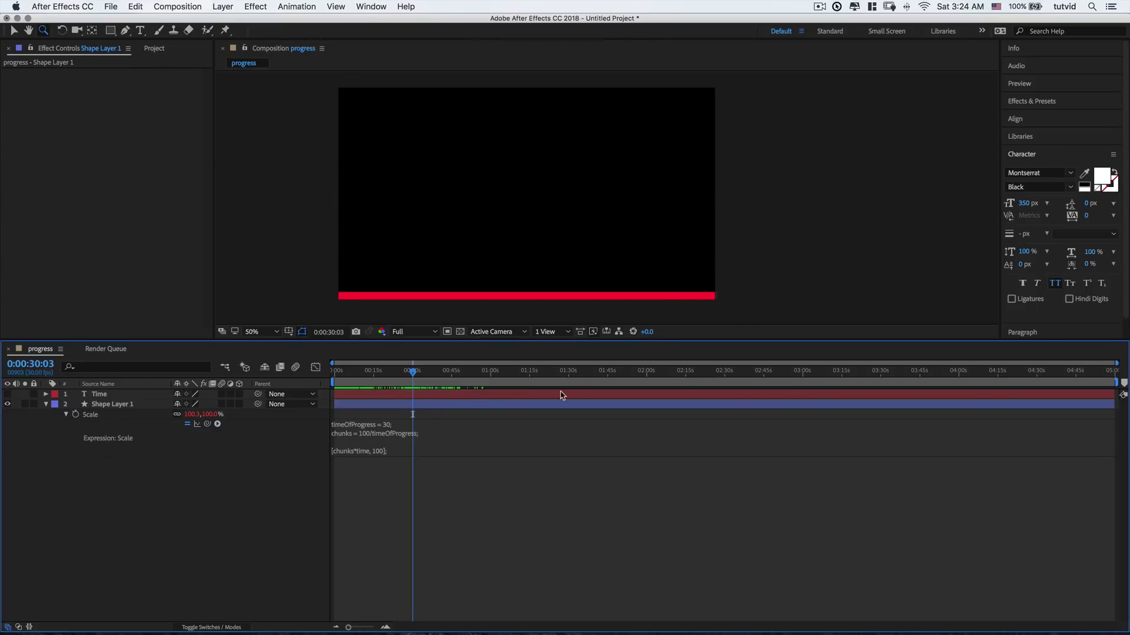
pyautogui.click(376, 453)
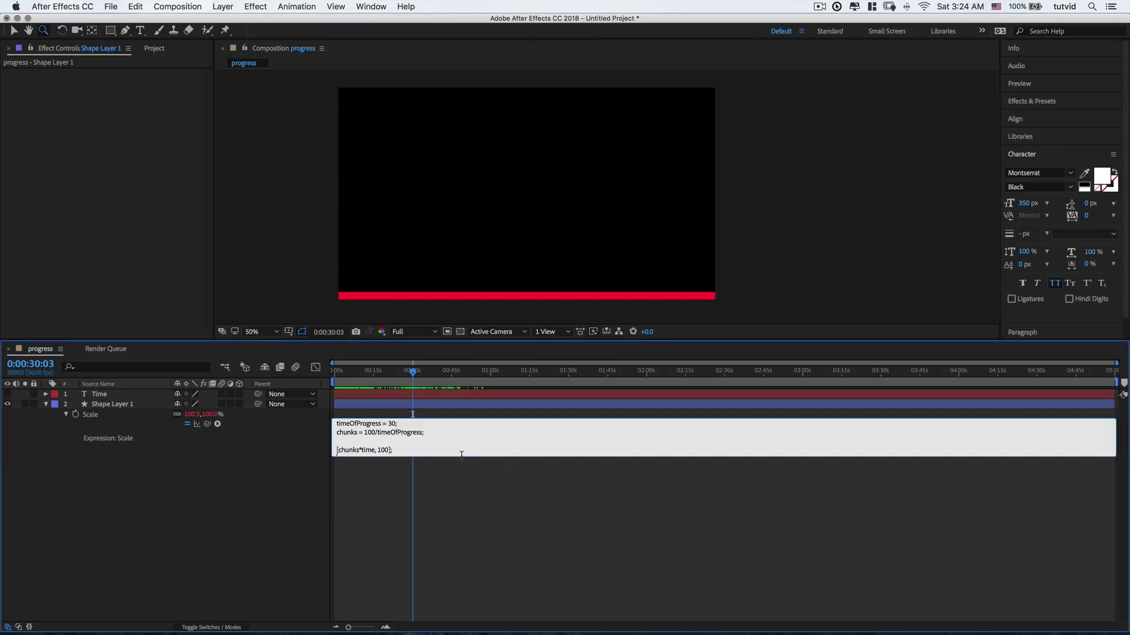
# Move [chunks*time, 100] inside if (time < timeOfProgress), with an else returning [100, 100]
pyautogui.press('Return')
pyautogui.press('Return')
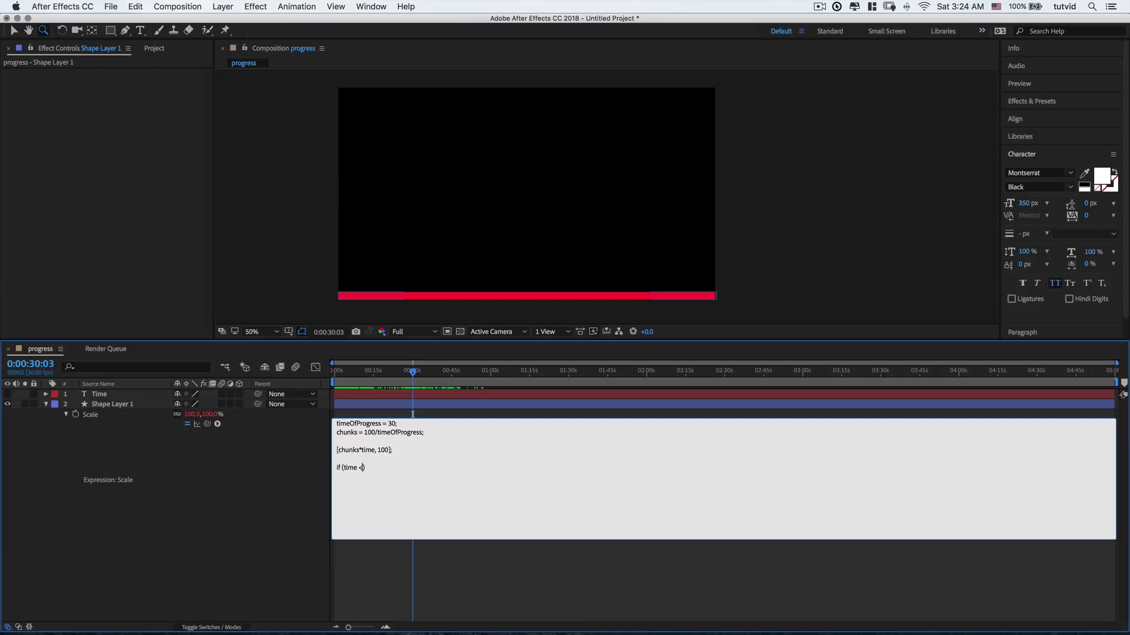
pyautogui.write('timeOfProgress')
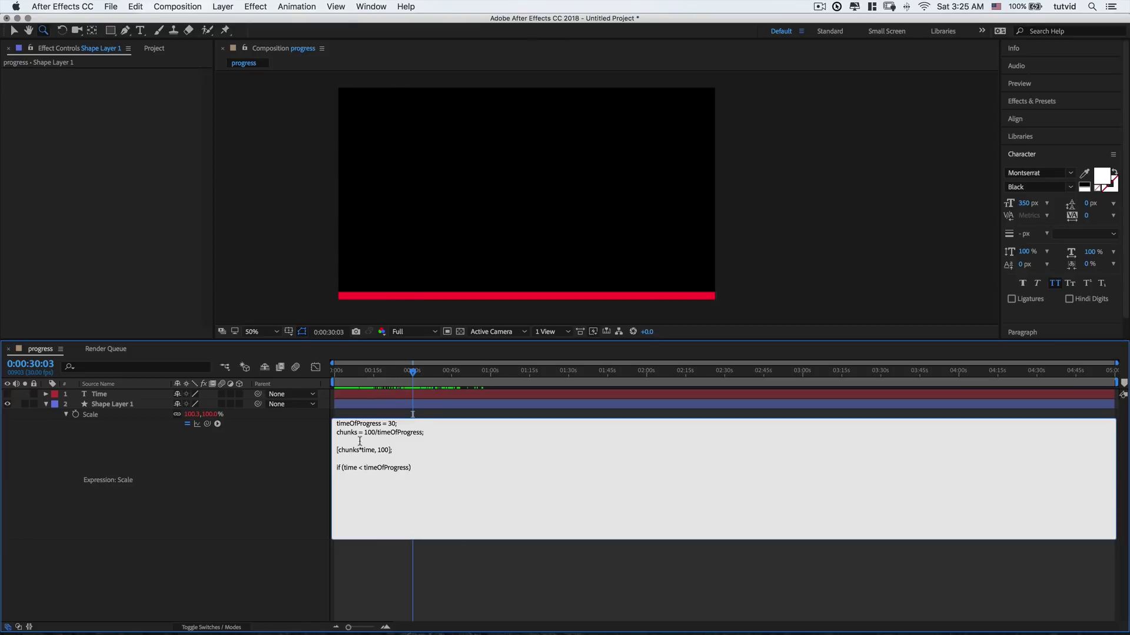
pyautogui.moveTo(395, 454); pyautogui.dragTo(356, 450)
pyautogui.doubleClick(347, 450)
pyautogui.press('BackSpace')
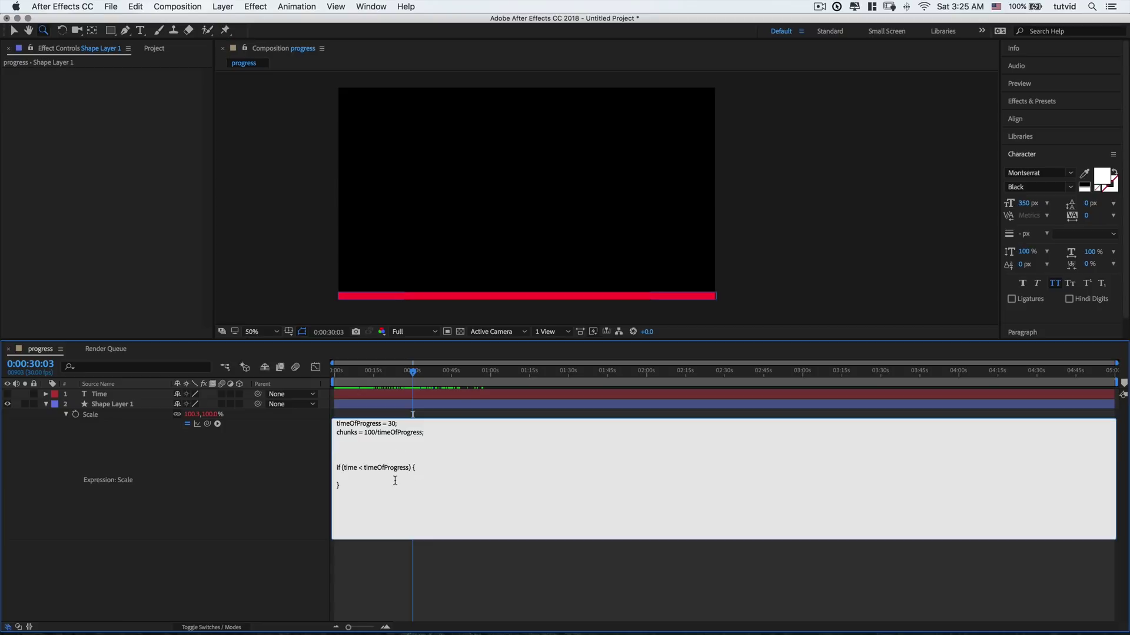
pyautogui.press('BackSpace')
pyautogui.press('BackSpace')
pyautogui.write('[chunks*time, 100];')
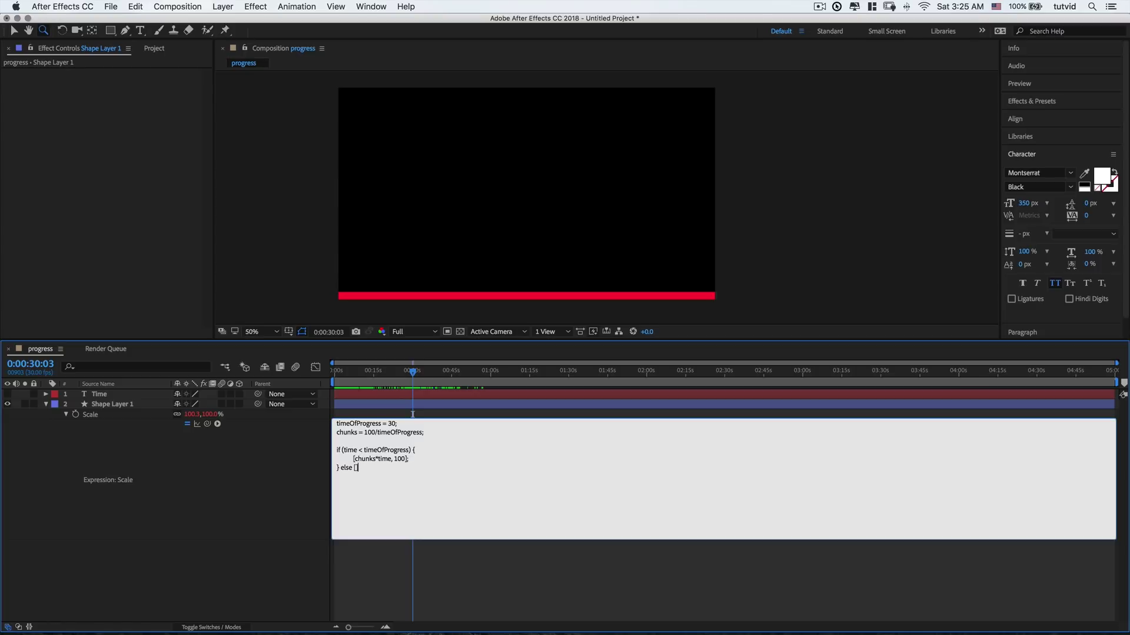
pyautogui.write('100, 100')
# Commit the if-else expression and scrub past 30 seconds to confirm the bar stops growing
pyautogui.click(393, 569)
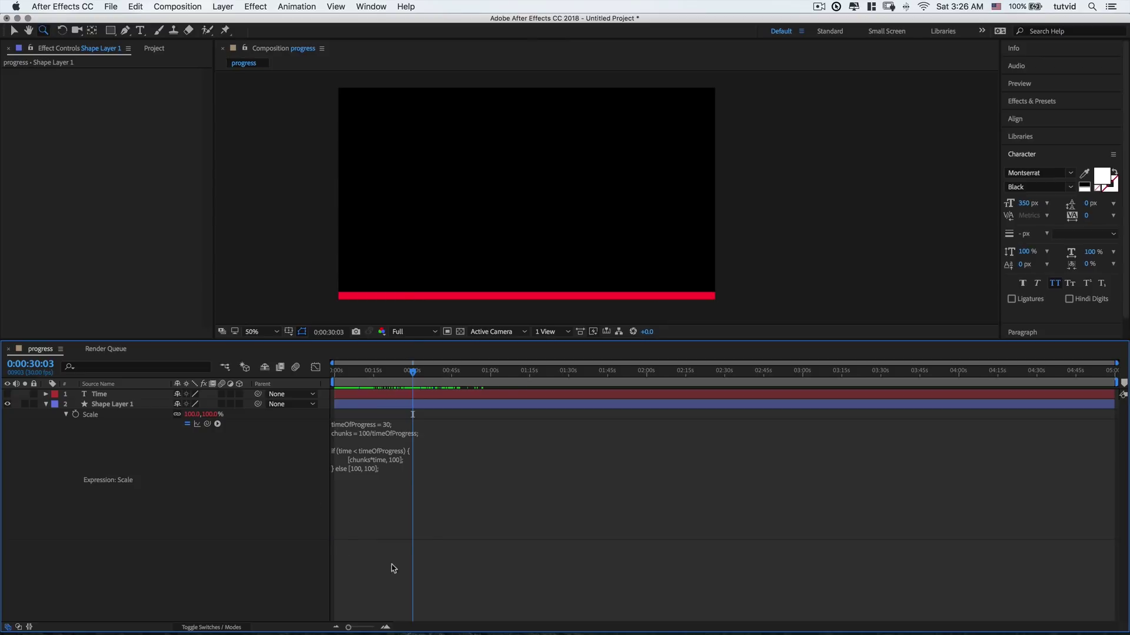
pyautogui.moveTo(353, 371)
pyautogui.mouseDown()
pyautogui.moveTo(334, 377)
pyautogui.moveTo(351, 393)
pyautogui.mouseUp()
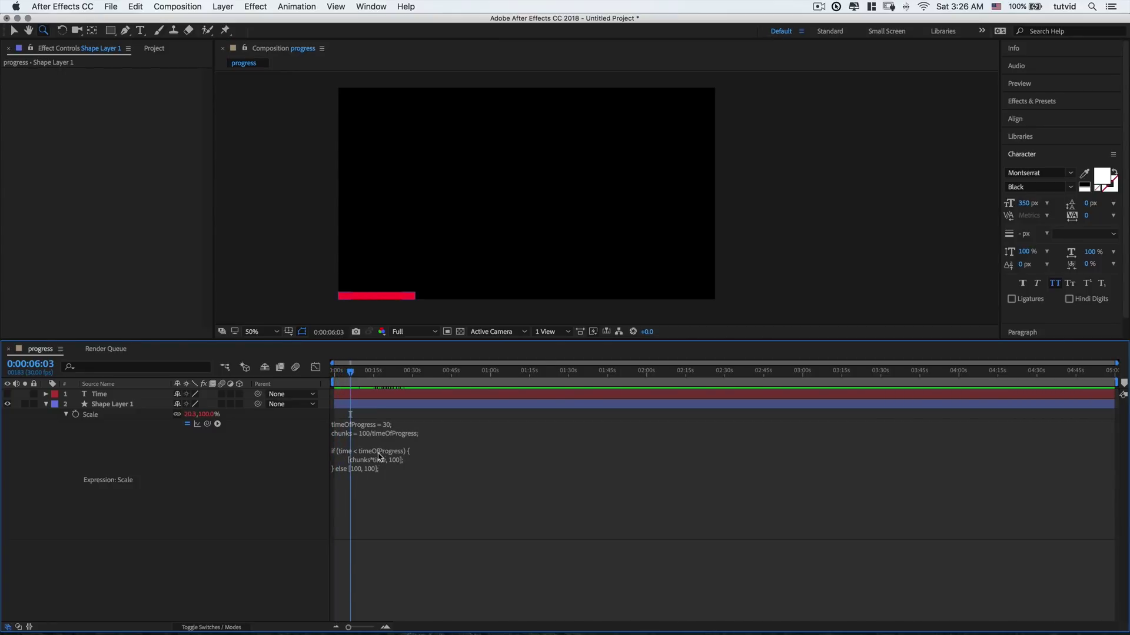
pyautogui.moveTo(352, 372); pyautogui.dragTo(477, 383)
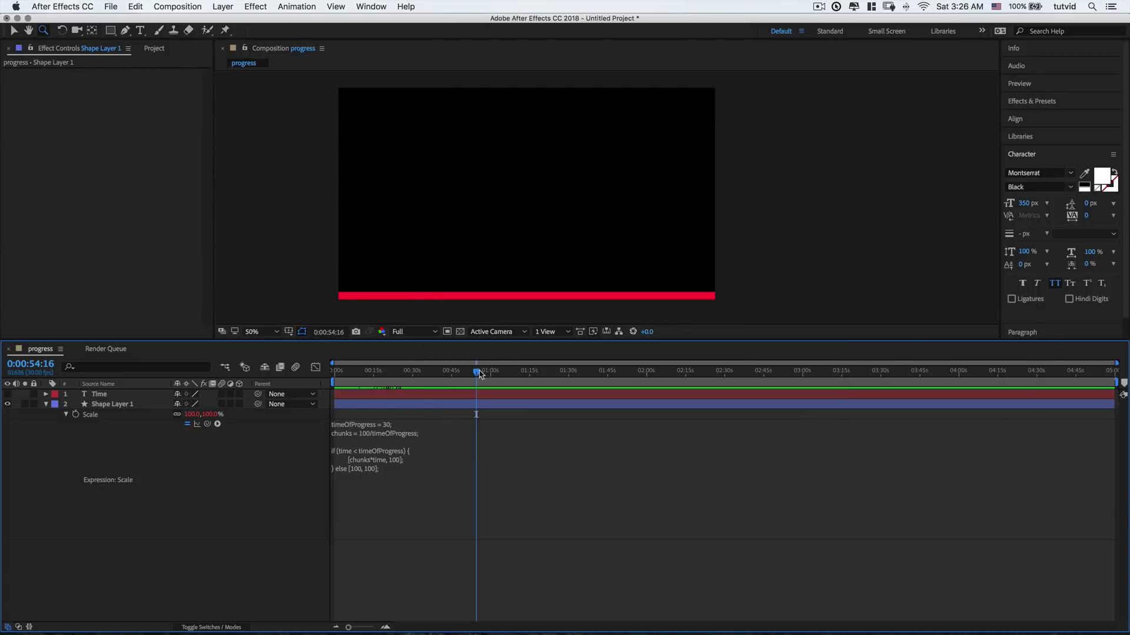
pyautogui.moveTo(480, 374); pyautogui.dragTo(336, 381)
# Test timeOfProgress at 60 seconds by scrubbing, then set it back to 30
pyautogui.click(385, 432)
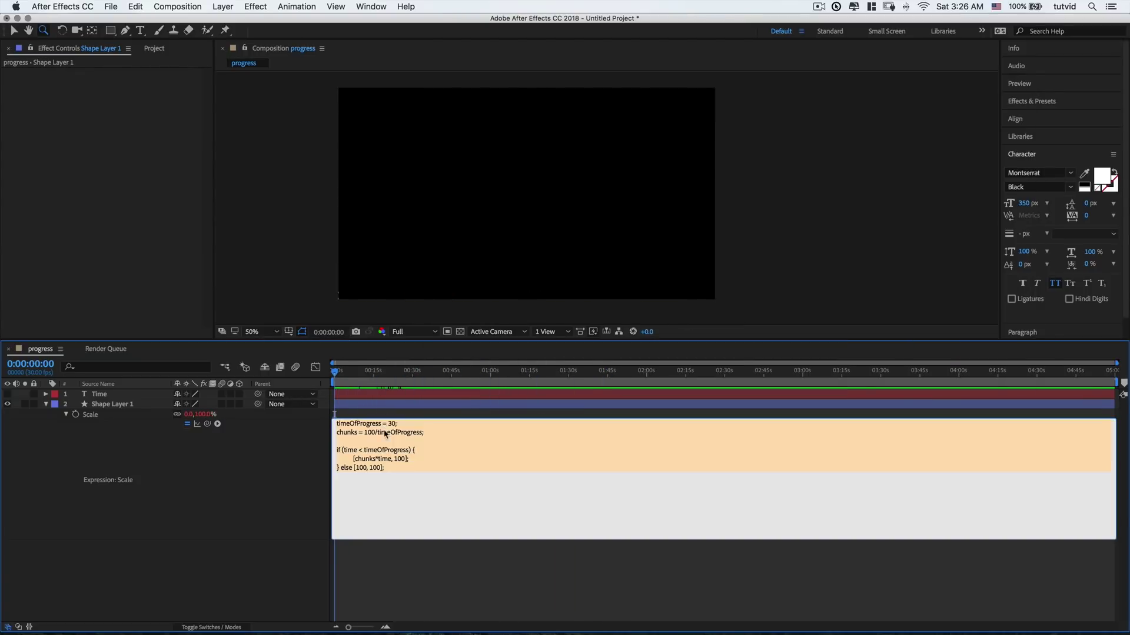
pyautogui.click(385, 432)
pyautogui.press('BackSpace')
pyautogui.write('6')
pyautogui.click(389, 574)
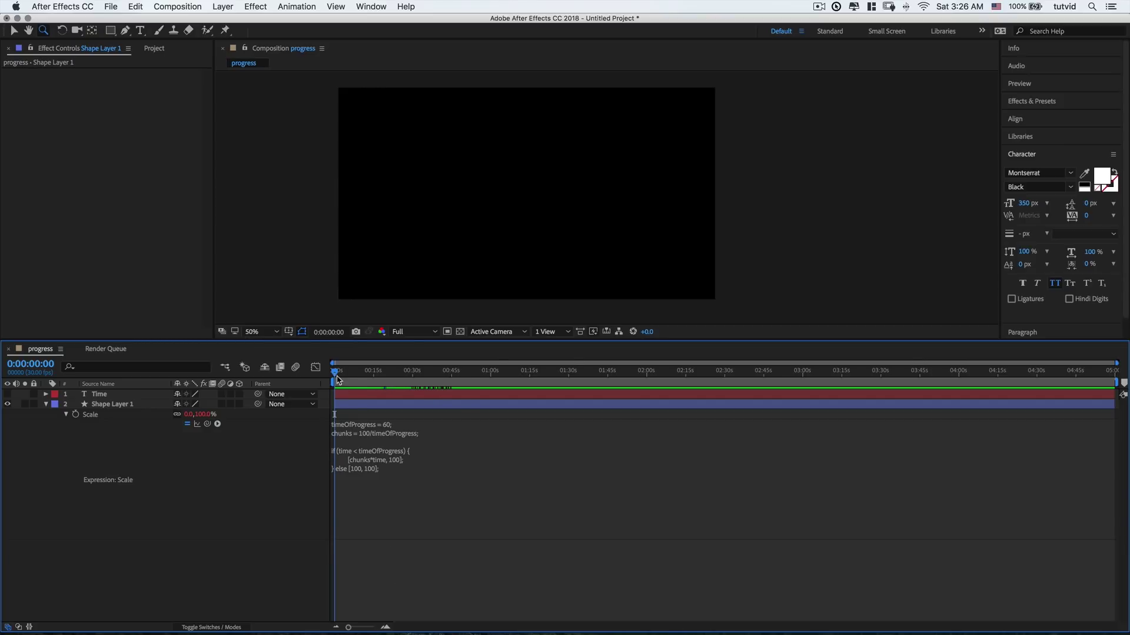
pyautogui.moveTo(337, 372)
pyautogui.mouseDown()
pyautogui.moveTo(641, 393)
pyautogui.moveTo(335, 393)
pyautogui.mouseUp()
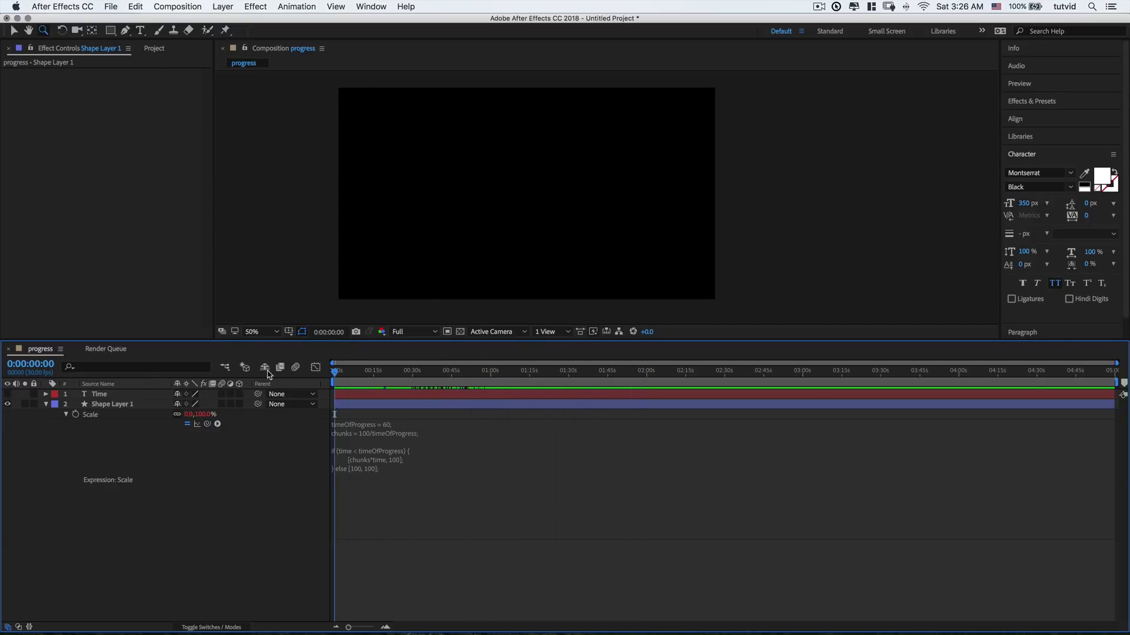
pyautogui.click(392, 428)
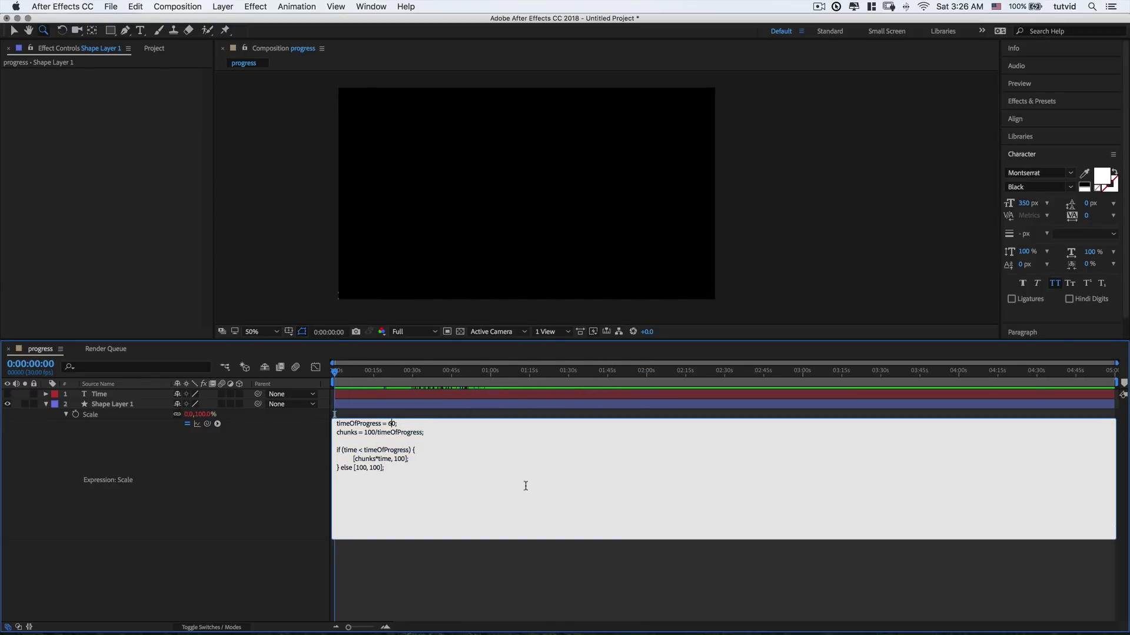
pyautogui.click(419, 551)
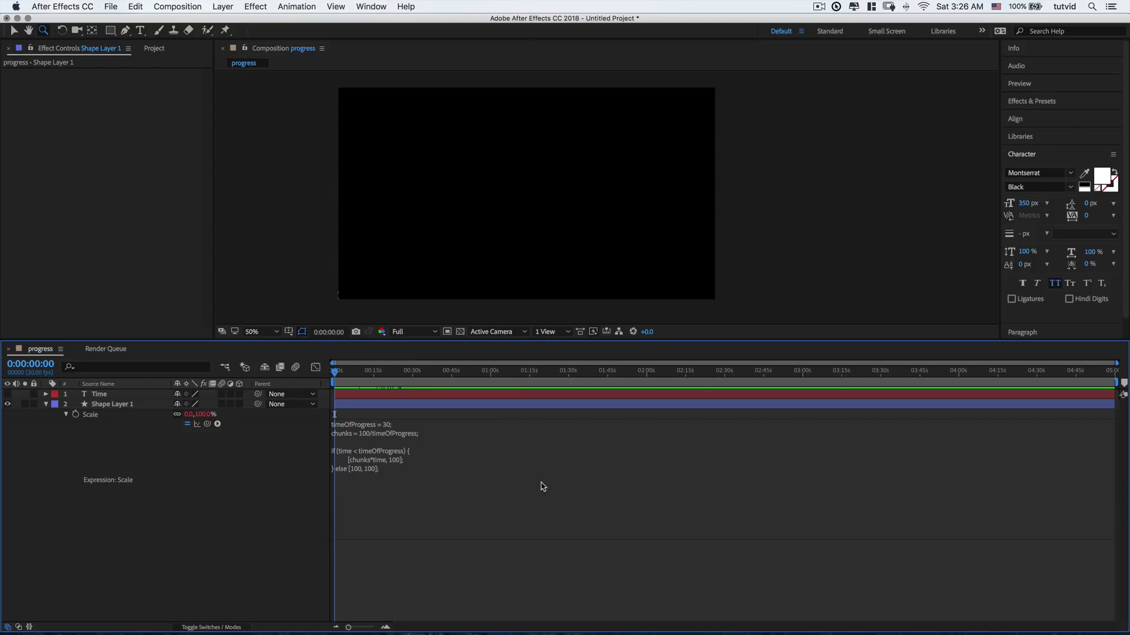
# Add the comment '/*Change the timeOfProgress var to change the duration of the loader */' above the code
pyautogui.click(365, 429)
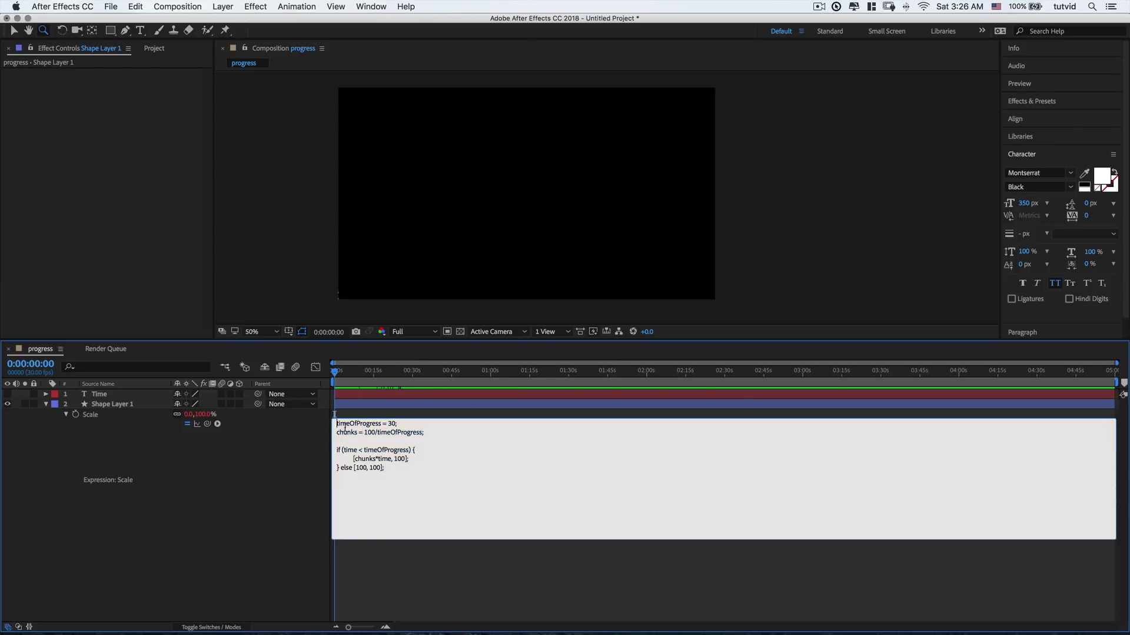
pyautogui.press('Return')
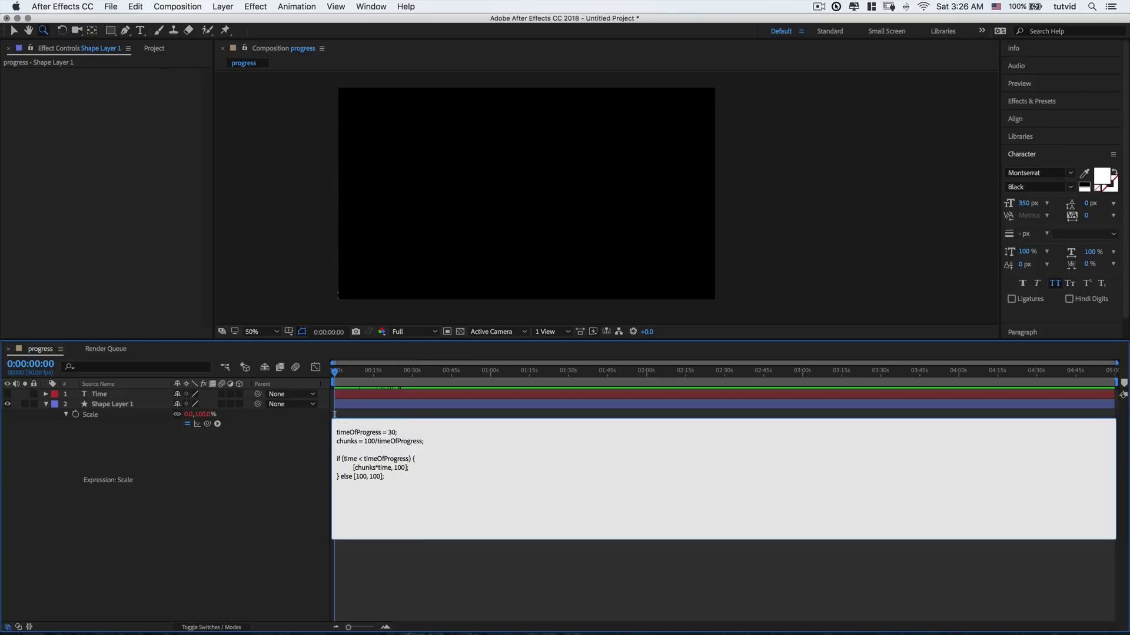
pyautogui.write('/*Change the timeOfProgress var to change the durat')
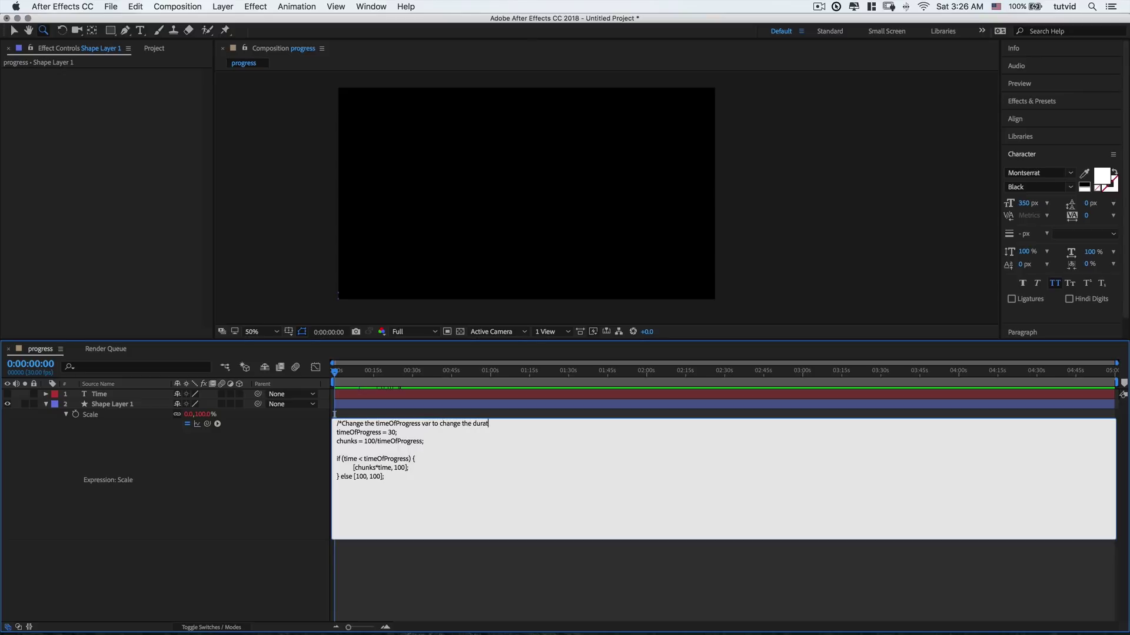
pyautogui.write('ion of the loader *')
pyautogui.click(424, 573)
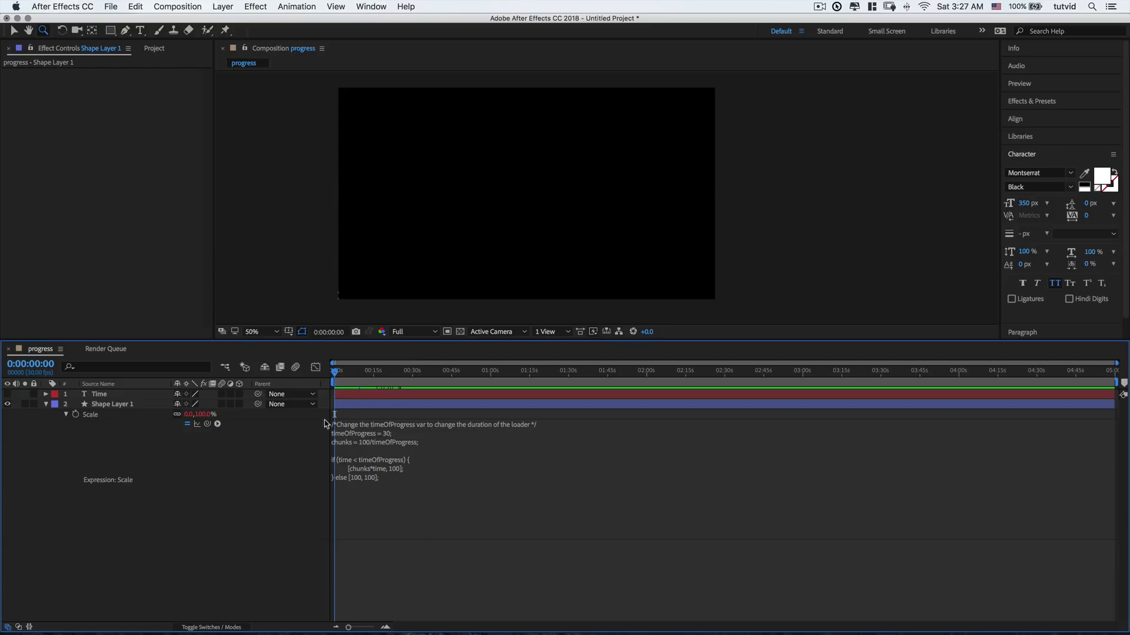
# Add a second comment about the duration being in seconds, with blank lines around it
pyautogui.click(545, 431)
pyautogui.click(429, 432)
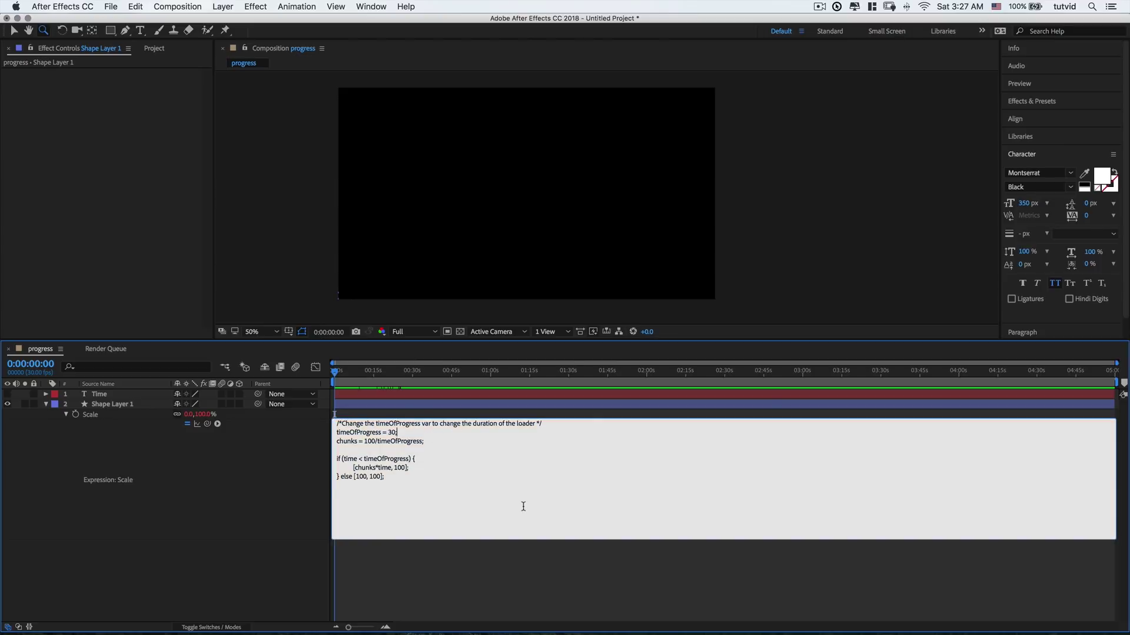
pyautogui.press('Return')
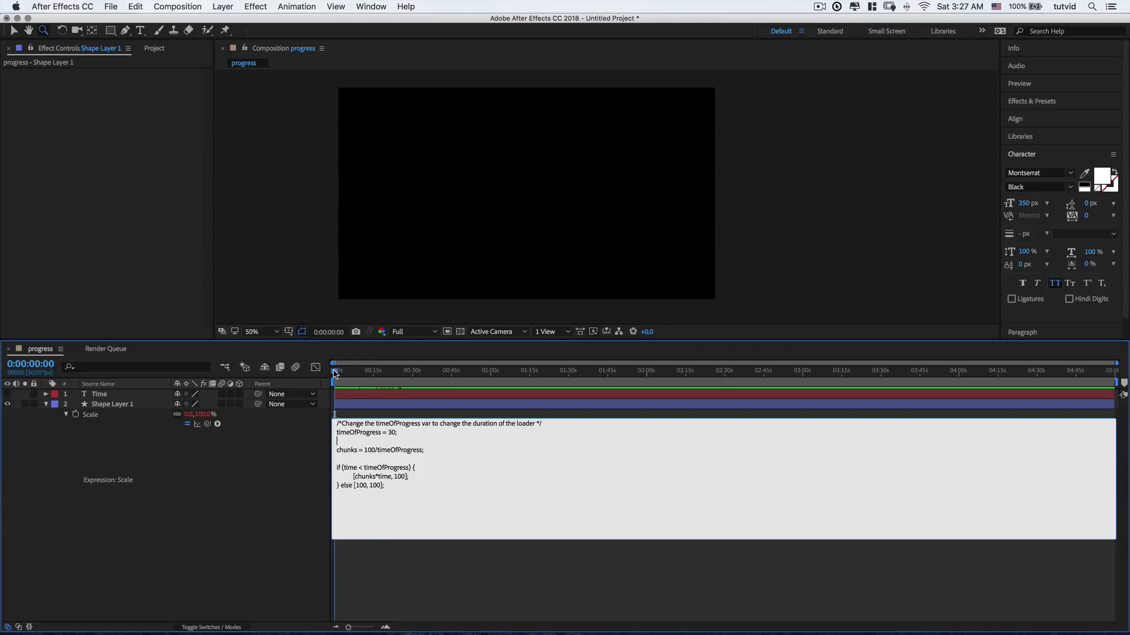
pyautogui.moveTo(335, 372)
pyautogui.mouseDown()
pyautogui.moveTo(475, 372)
pyautogui.moveTo(335, 372)
pyautogui.mouseUp()
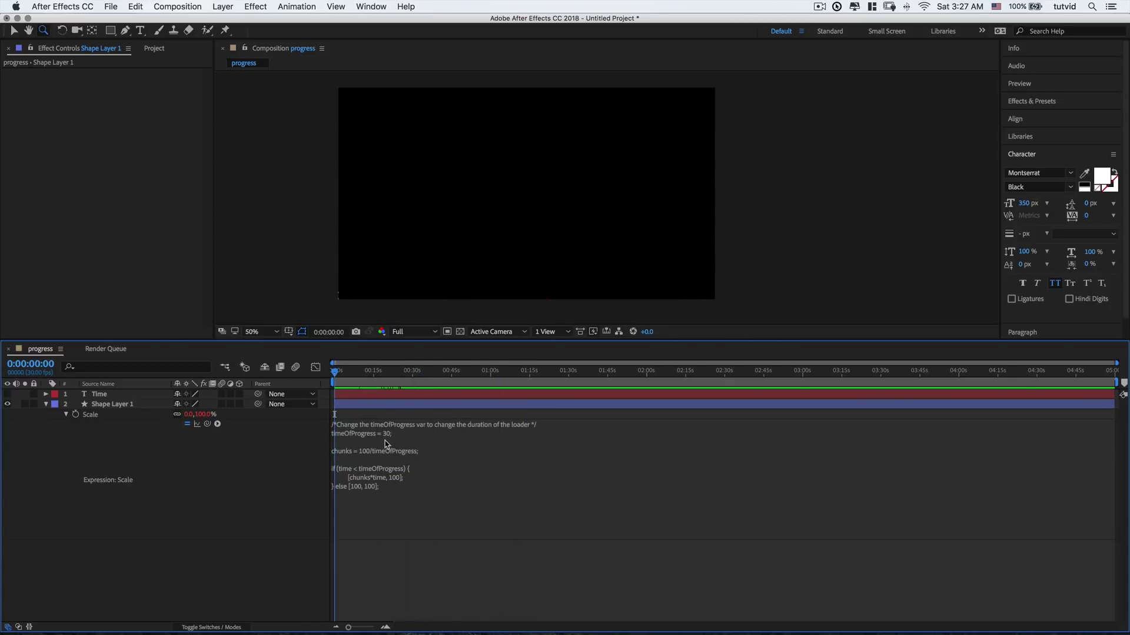
pyautogui.click(389, 434)
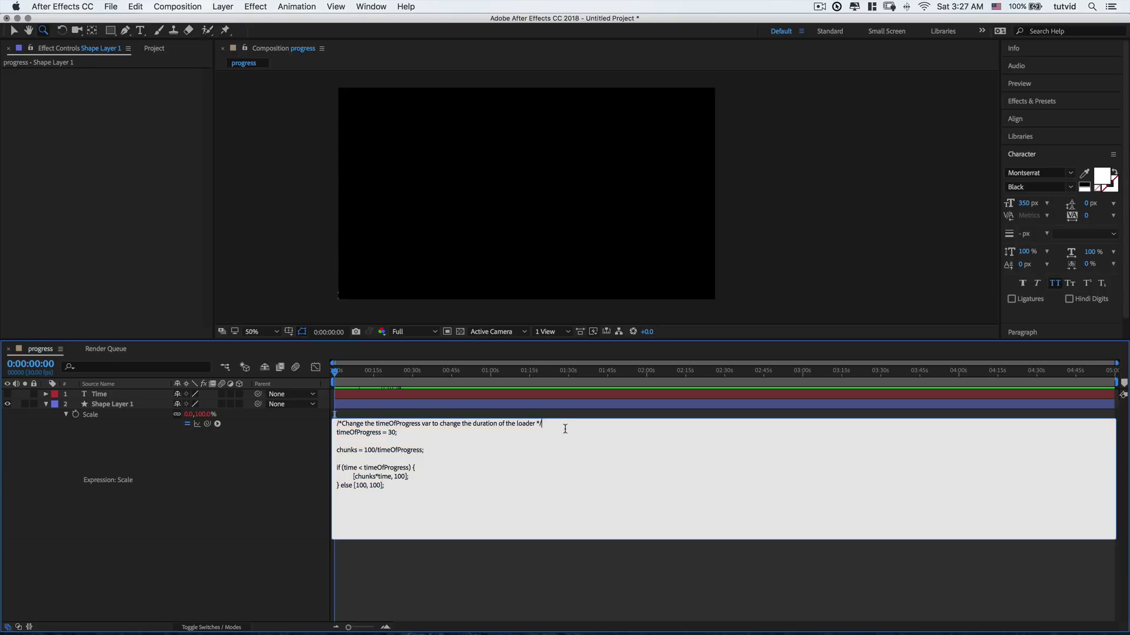
pyautogui.press('Return')
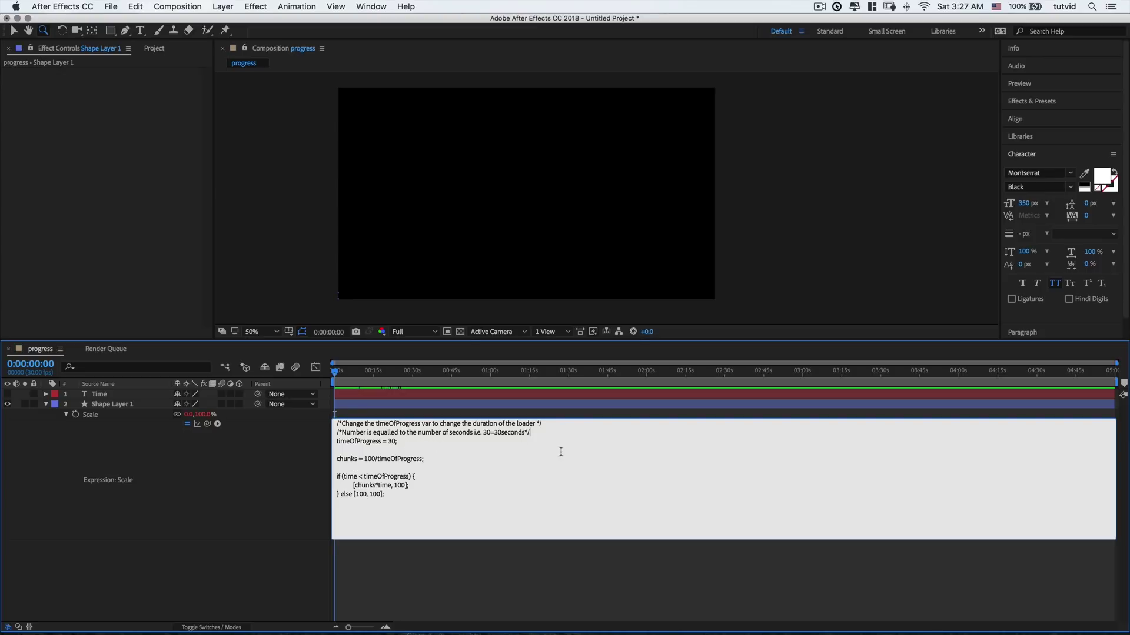
pyautogui.press('Return')
pyautogui.click(445, 583)
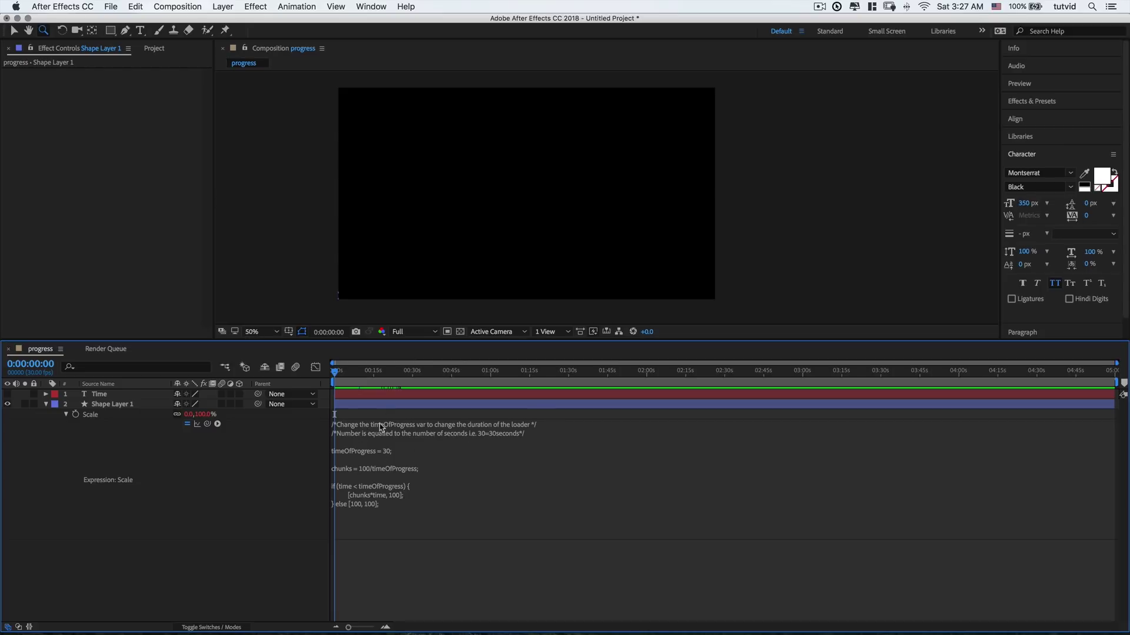
pyautogui.click(403, 453)
pyautogui.click(390, 450)
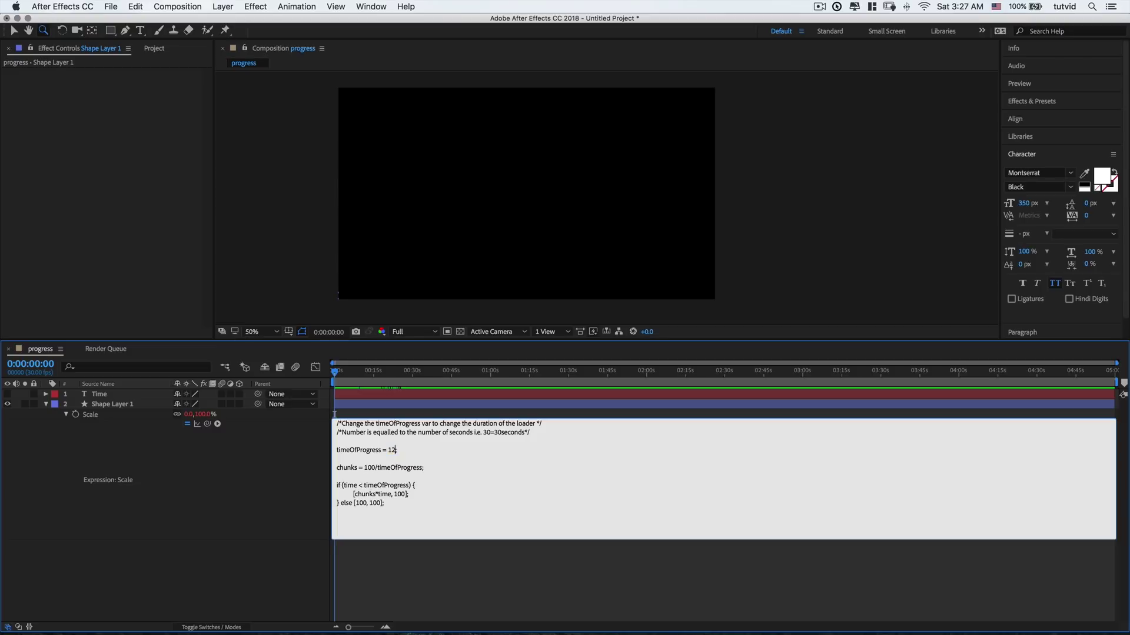
pyautogui.click(389, 590)
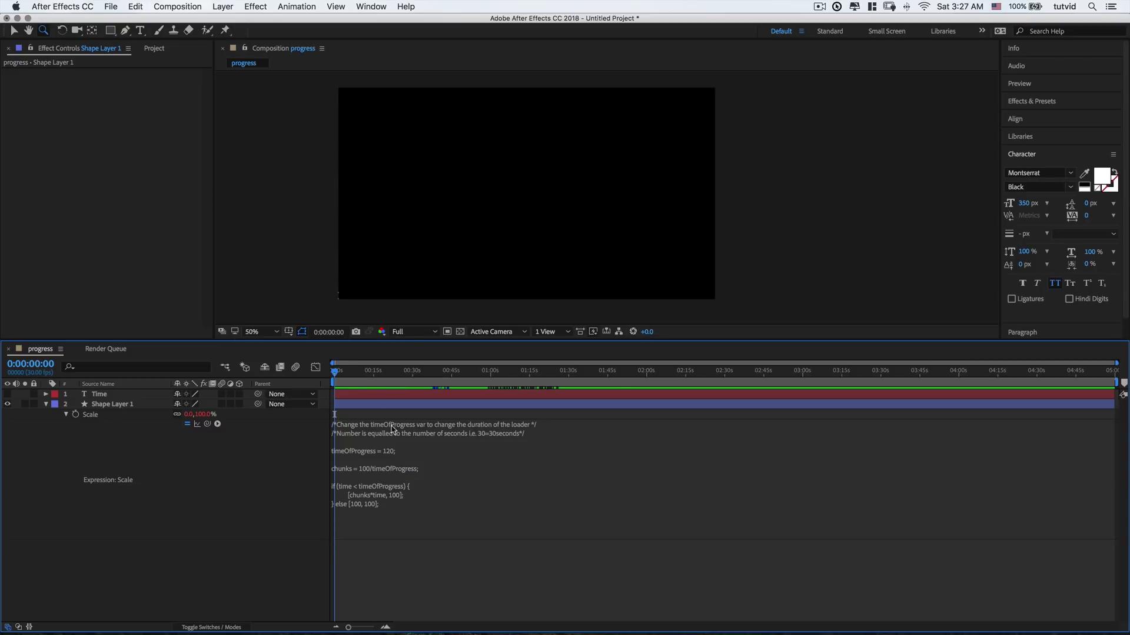
pyautogui.moveTo(336, 372); pyautogui.dragTo(636, 372)
pyautogui.press('Home')
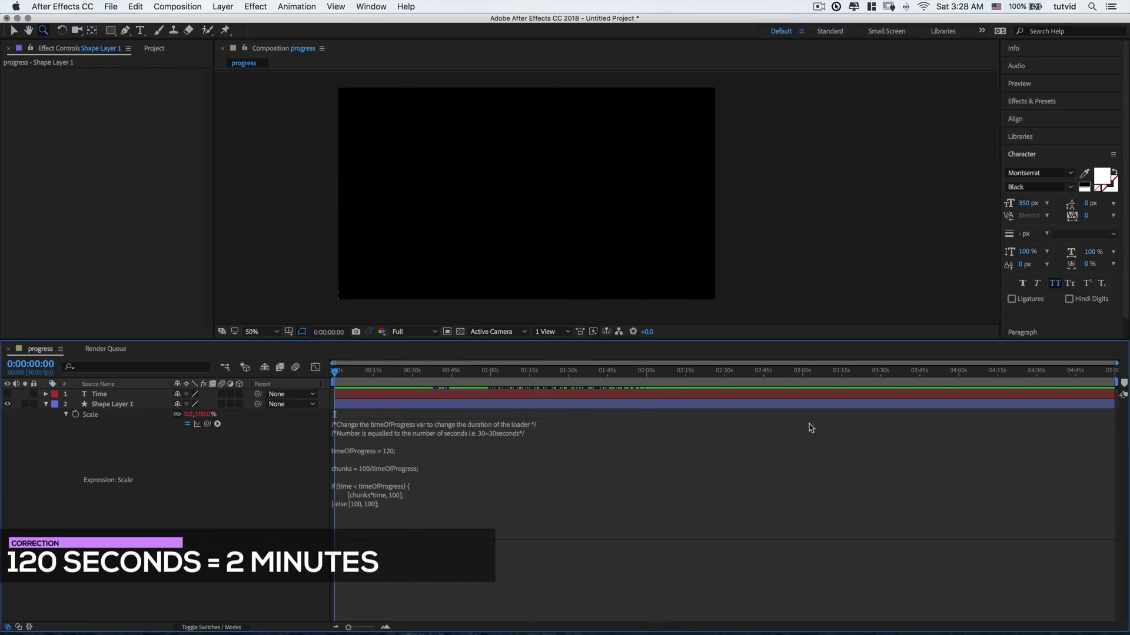
pyautogui.moveTo(336, 370); pyautogui.dragTo(277, 407)
pyautogui.click(386, 453)
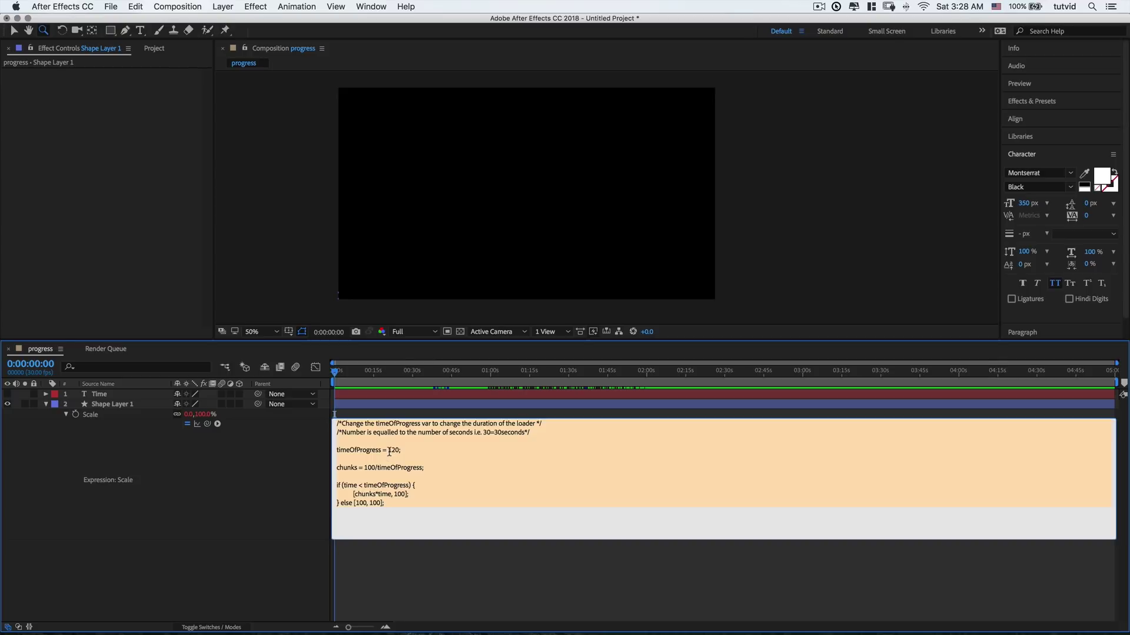
pyautogui.click(389, 451)
pyautogui.write('30')
pyautogui.click(406, 566)
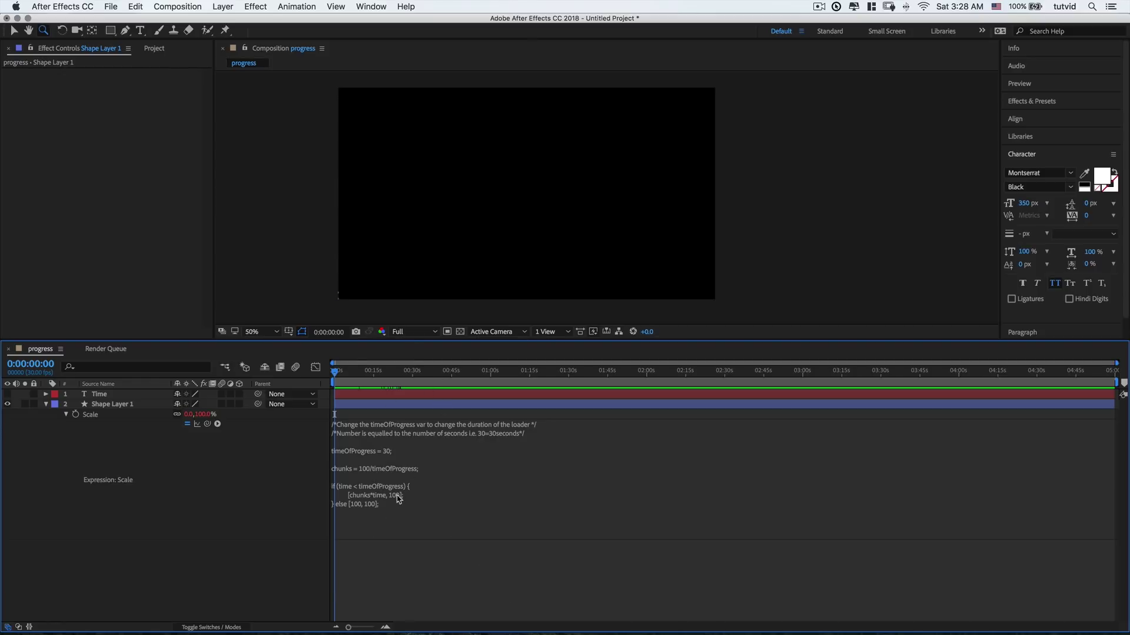
pyautogui.click(387, 484)
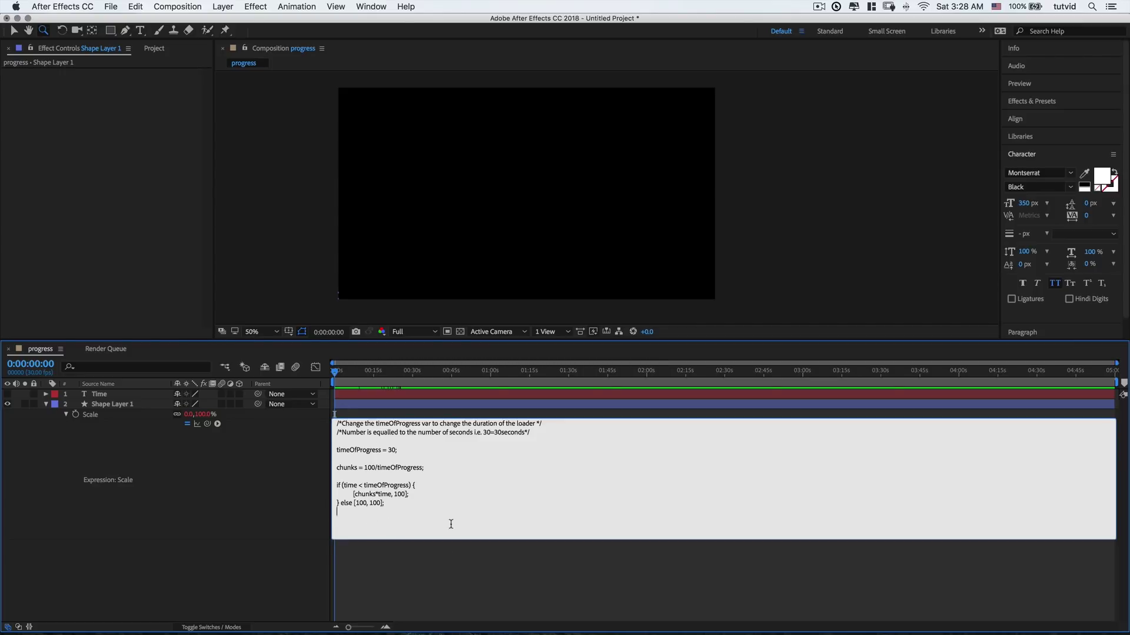
pyautogui.click(426, 578)
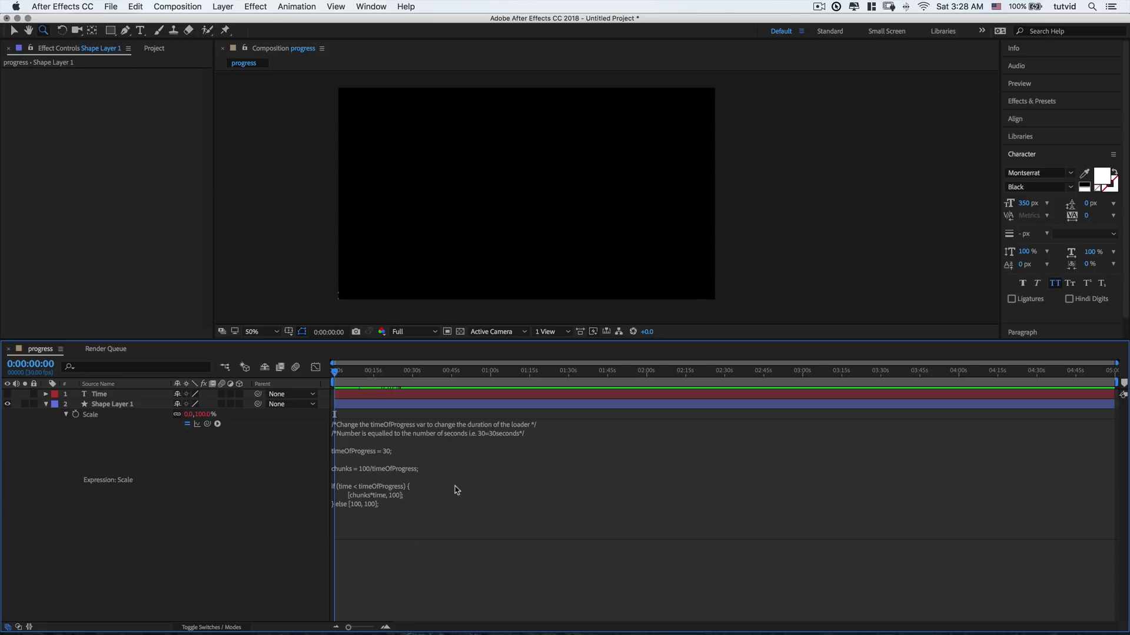
pyautogui.press('space')
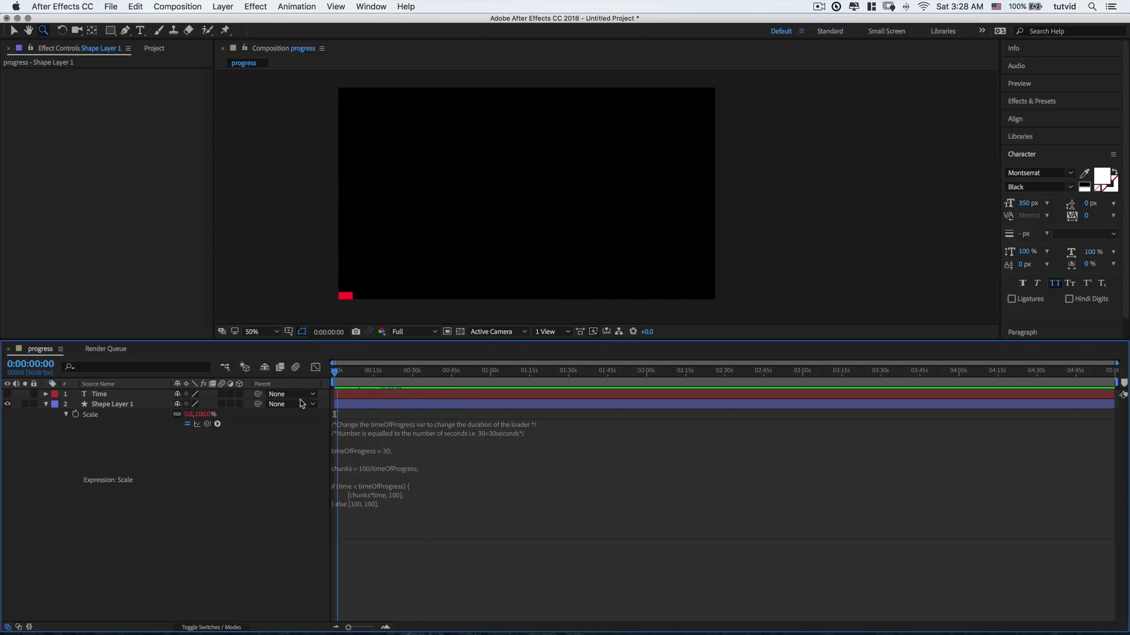
pyautogui.press('space')
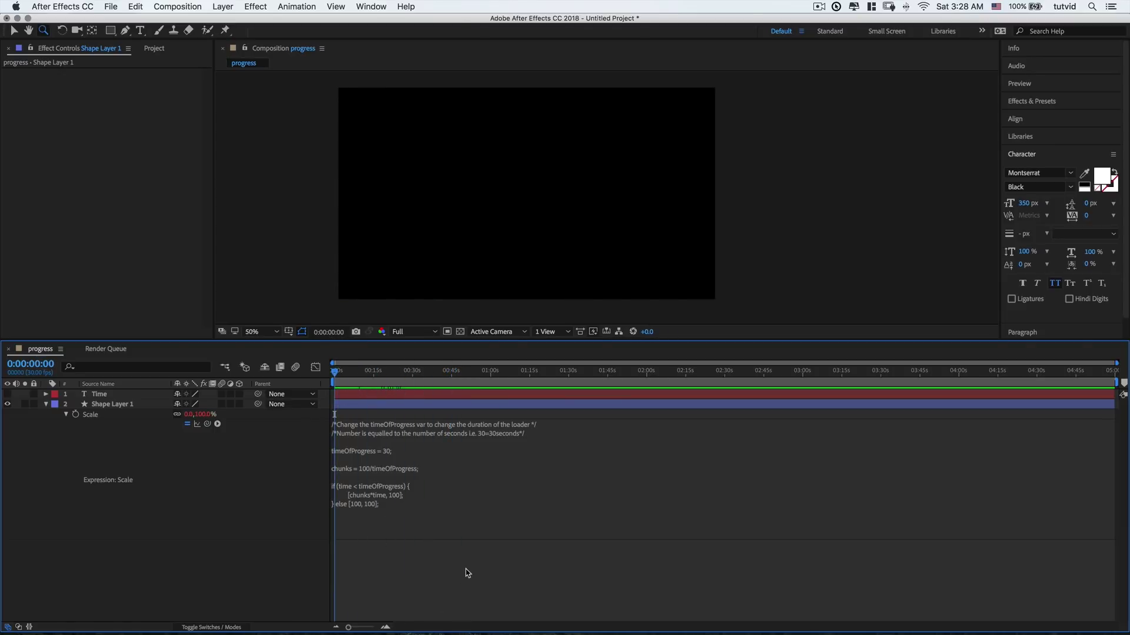